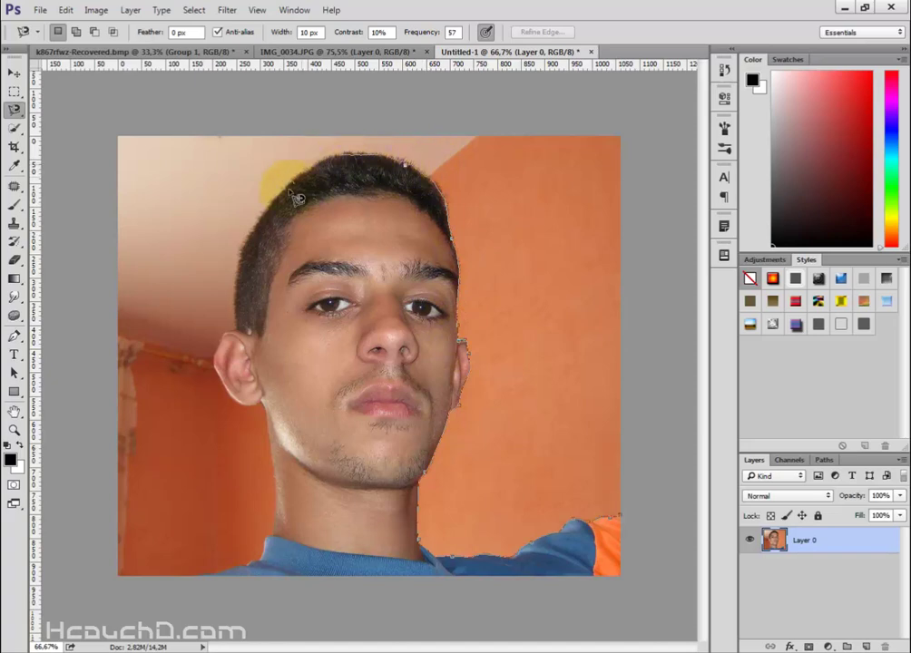
Step: Close the lasso selection around the man and refine its hair edge into a Layer 0 mask
{"action": "double_click", "coordinate": [209, 620]}
{"action": "key", "text": "ctrl+alt+r"}
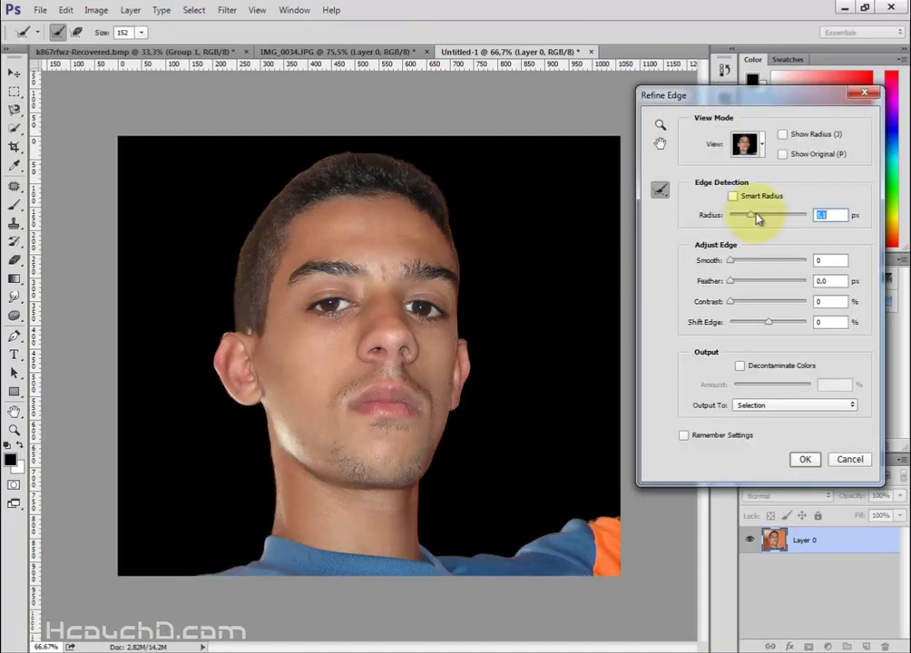
{"action": "left_click_drag", "start_coordinate": [757, 218], "coordinate": [751, 215]}
{"action": "left_click", "coordinate": [762, 322]}
{"action": "left_click", "coordinate": [853, 459], "text": "alt"}
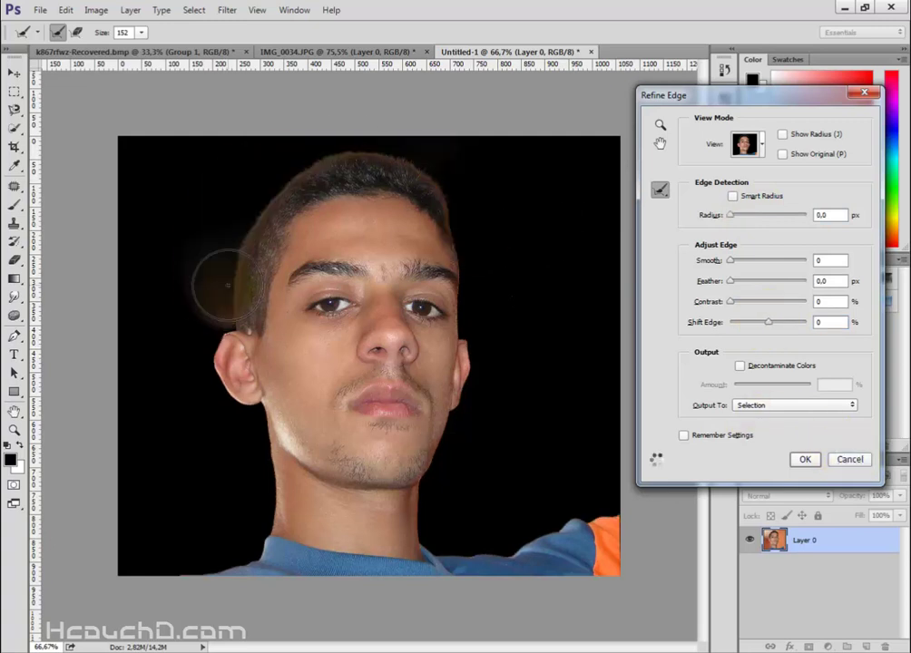
{"action": "left_click_drag", "start_coordinate": [213, 293], "coordinate": [194, 295]}
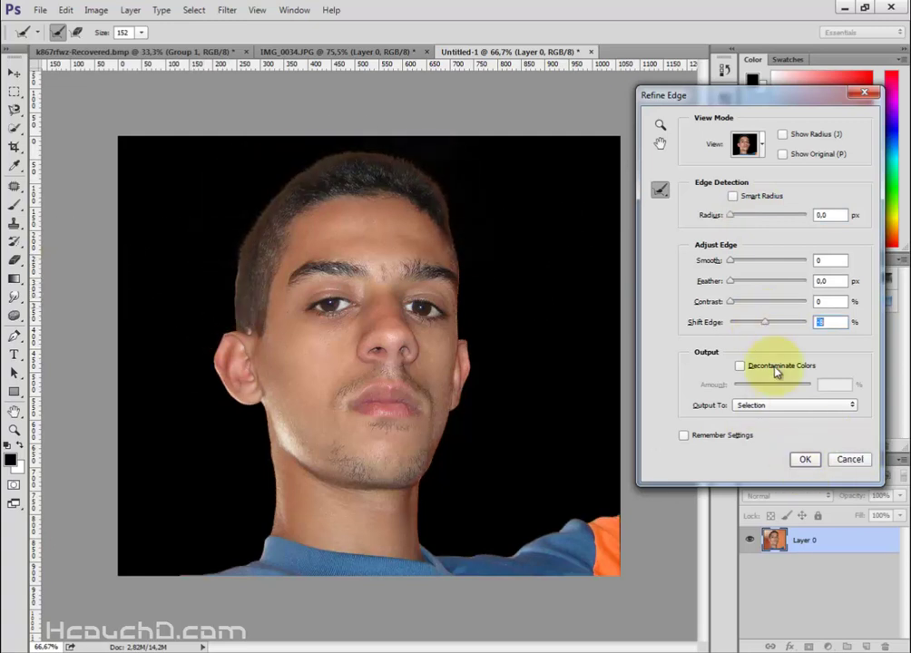
{"action": "key", "text": "Return"}
{"action": "left_click", "coordinate": [808, 647]}
Step: Place the Texture image from its folder into the document
{"action": "key", "text": "b"}
{"action": "key", "text": "x"}
{"action": "scroll", "coordinate": [445, 254], "scroll_direction": "up", "scroll_amount": 2}
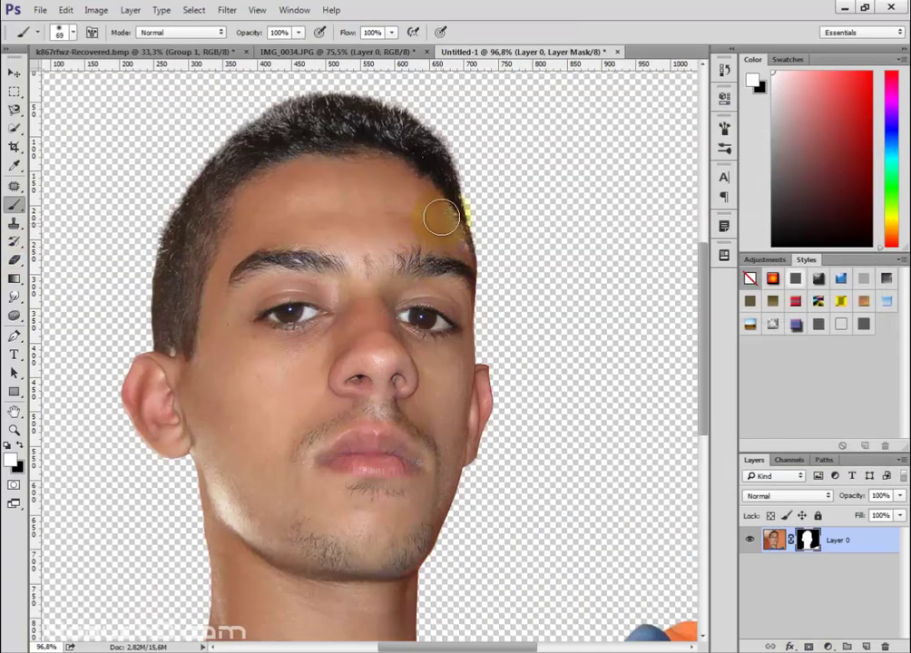
{"action": "scroll", "coordinate": [315, 305], "scroll_direction": "down", "scroll_amount": 2}
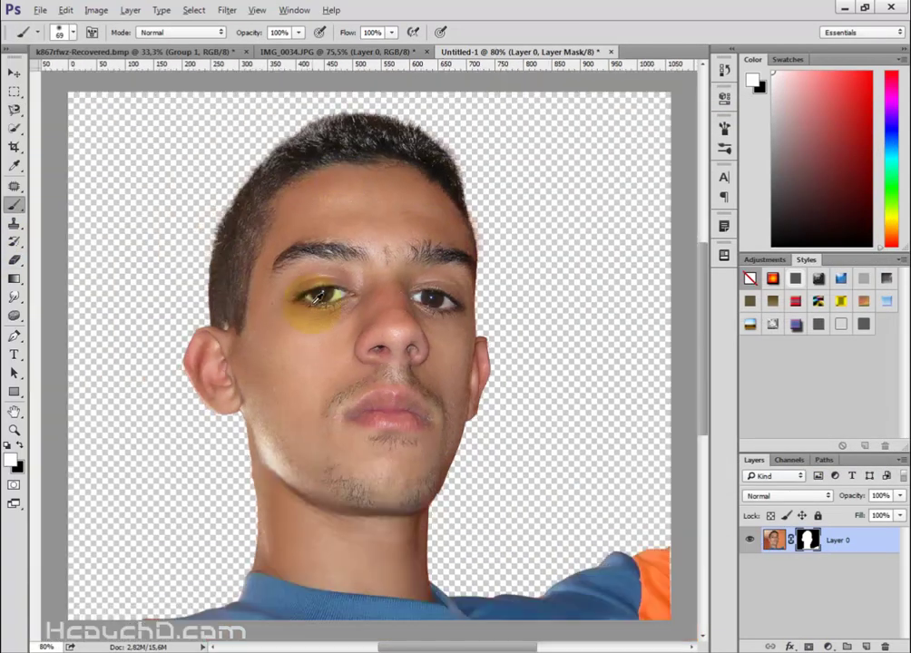
{"action": "left_click", "coordinate": [13, 73]}
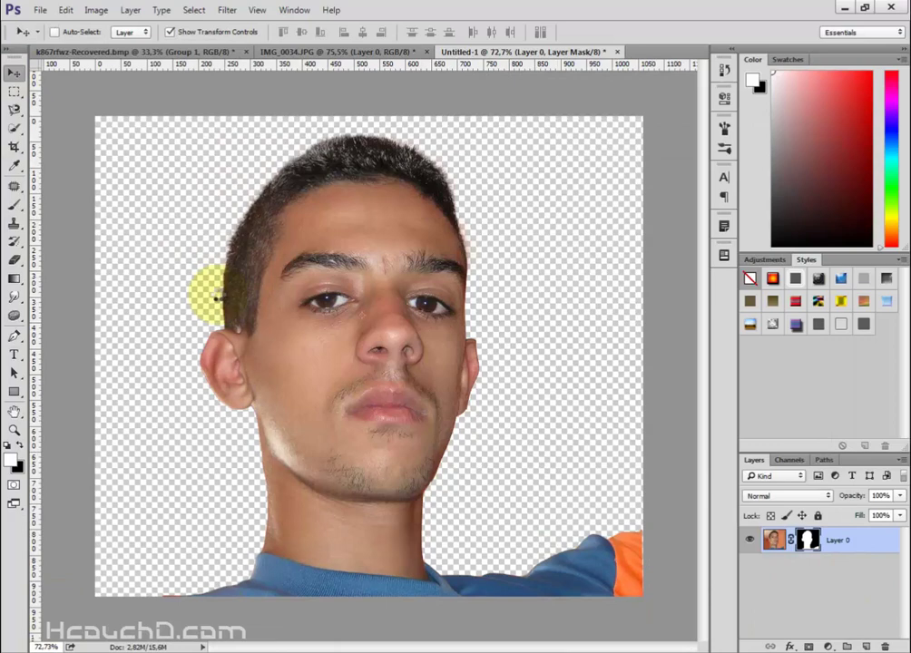
{"action": "left_click_drag", "start_coordinate": [523, 234], "coordinate": [218, 300]}
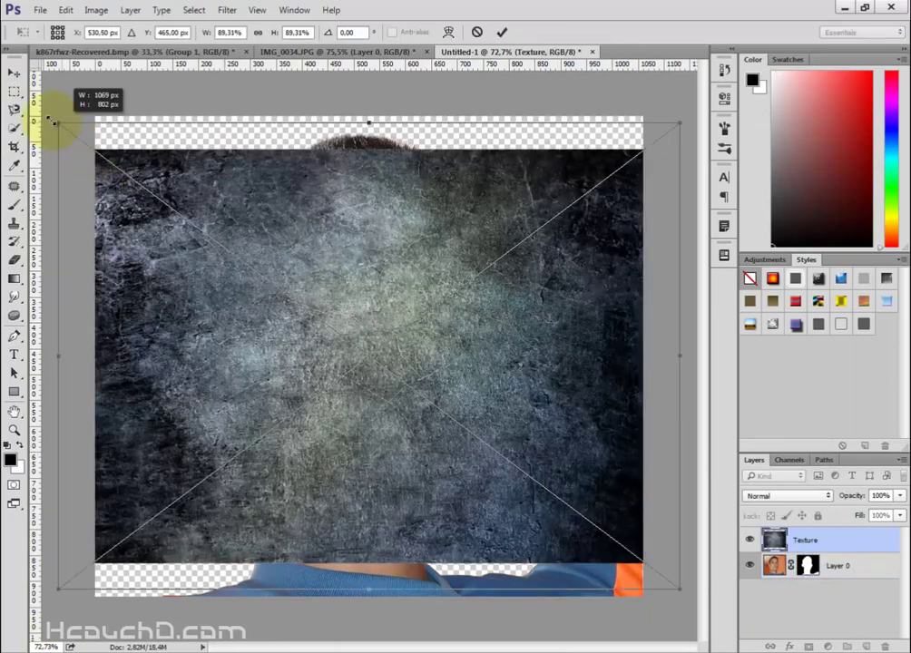
{"action": "left_click", "coordinate": [502, 31]}
Step: Move the Texture layer under Layer 0 and soften the portrait mask edges with a 10 px feather
{"action": "left_click_drag", "start_coordinate": [812, 565], "coordinate": [812, 543]}
{"action": "left_click", "coordinate": [811, 541], "text": "ctrl"}
{"action": "key", "text": "l"}
{"action": "right_click", "coordinate": [305, 197]}
{"action": "left_click", "coordinate": [343, 234]}
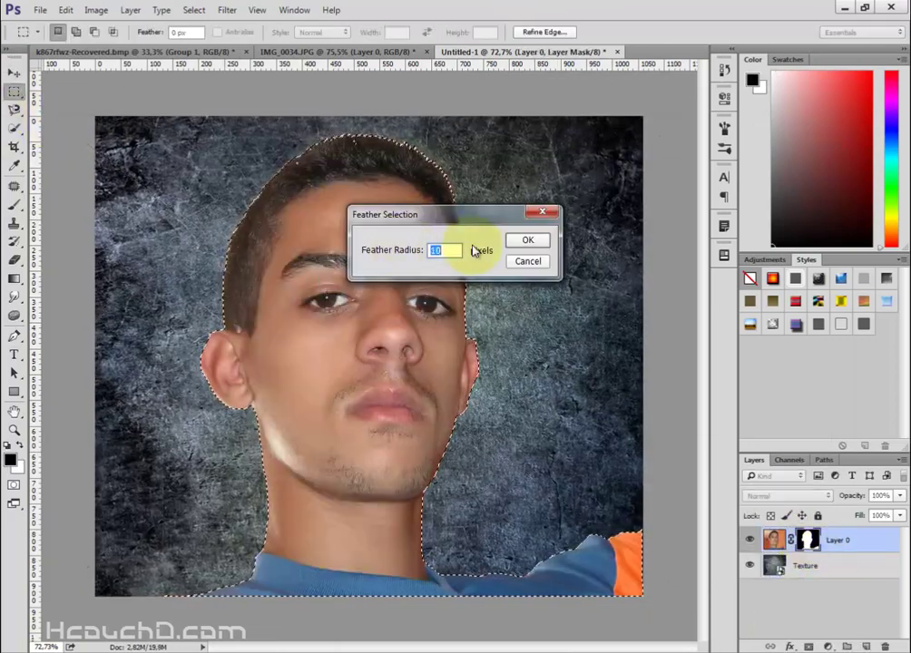
{"action": "key", "text": "Return"}
{"action": "key", "text": "b"}
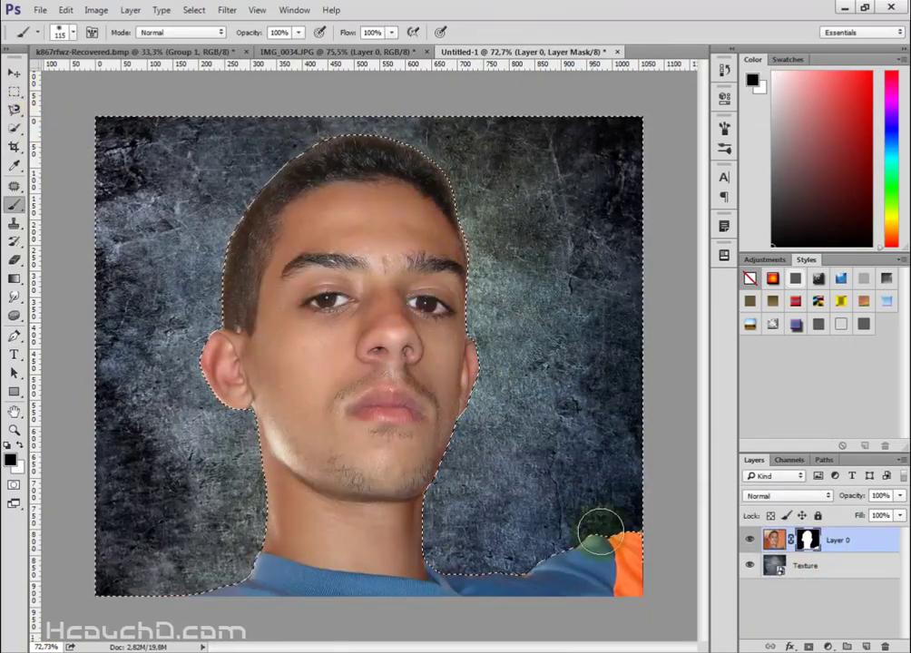
{"action": "key", "text": "ctrl+d"}
{"action": "key", "text": "v"}
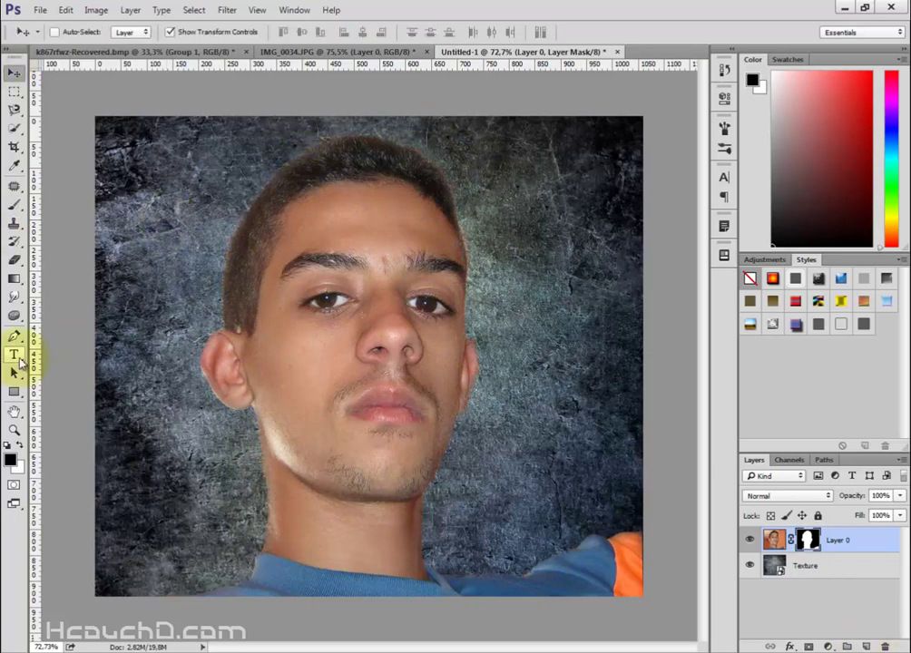
{"action": "left_click", "coordinate": [14, 336]}
Step: Draw curved Pen paths outlining the nose and the left eye
{"action": "scroll", "coordinate": [363, 289], "scroll_direction": "up", "scroll_amount": 3}
{"action": "scroll", "coordinate": [365, 288], "scroll_direction": "up", "scroll_amount": 2}
{"action": "left_click", "coordinate": [340, 354]}
{"action": "left_click_drag", "start_coordinate": [414, 322], "coordinate": [460, 331]}
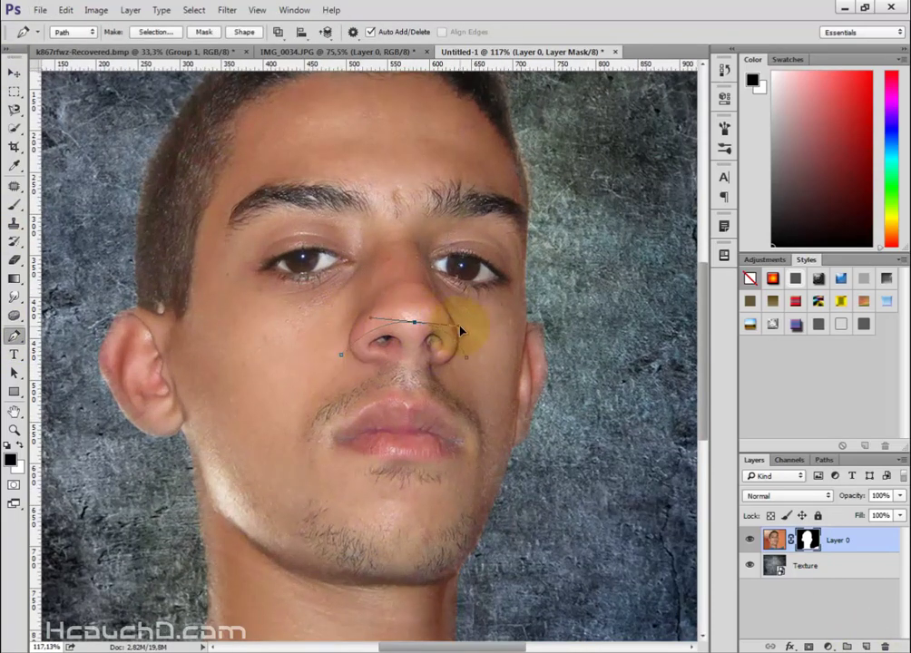
{"action": "scroll", "coordinate": [313, 351], "scroll_direction": "down", "scroll_amount": 3}
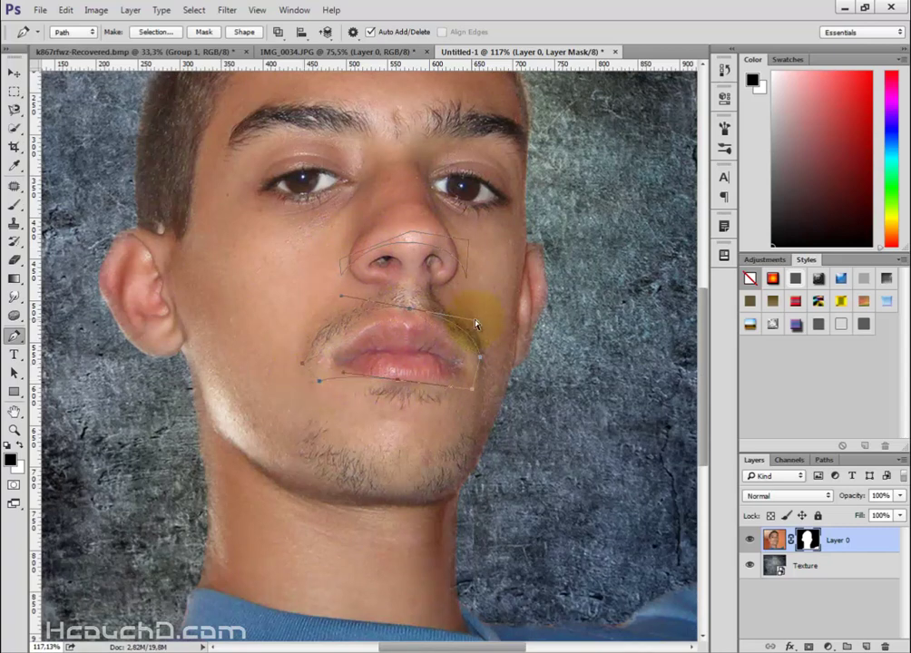
{"action": "scroll", "coordinate": [481, 288], "scroll_direction": "up", "scroll_amount": 2}
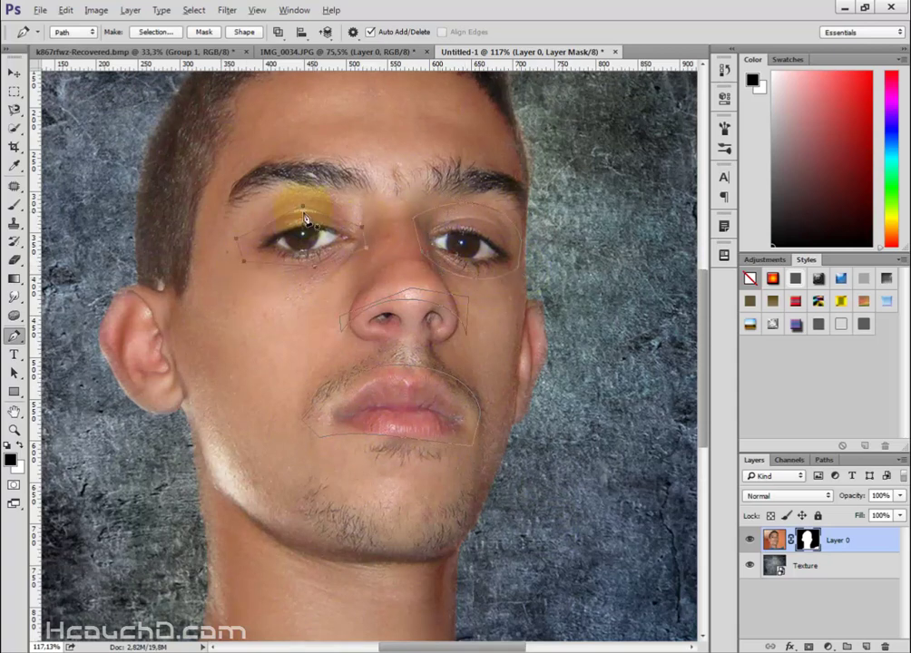
{"action": "left_click_drag", "start_coordinate": [366, 255], "coordinate": [266, 276]}
Step: Add horizontal curved slice paths across the lower neck and along the jawline
{"action": "scroll", "coordinate": [287, 533], "scroll_direction": "down", "scroll_amount": 3}
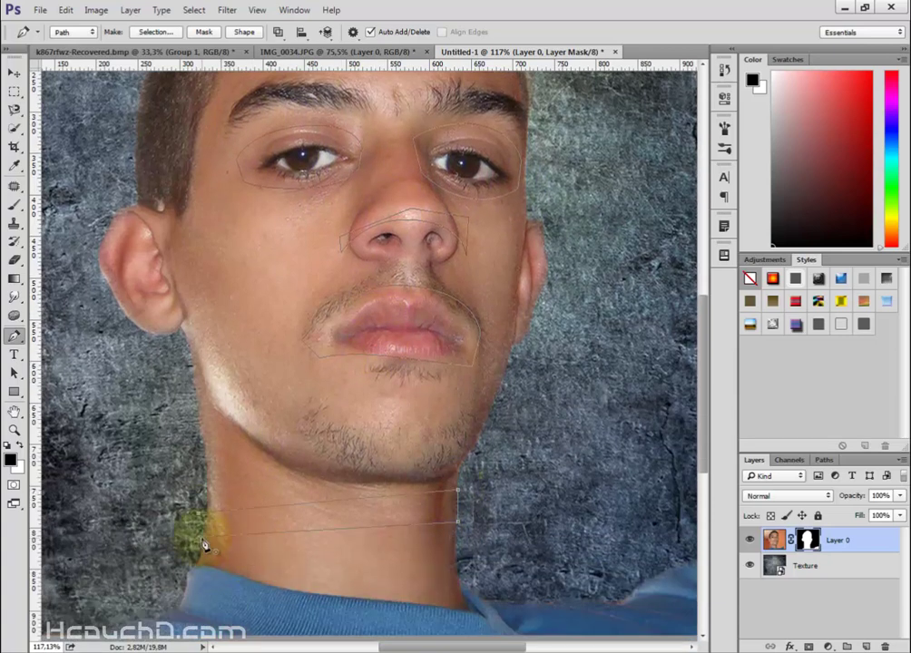
{"action": "left_click_drag", "start_coordinate": [347, 528], "coordinate": [346, 552]}
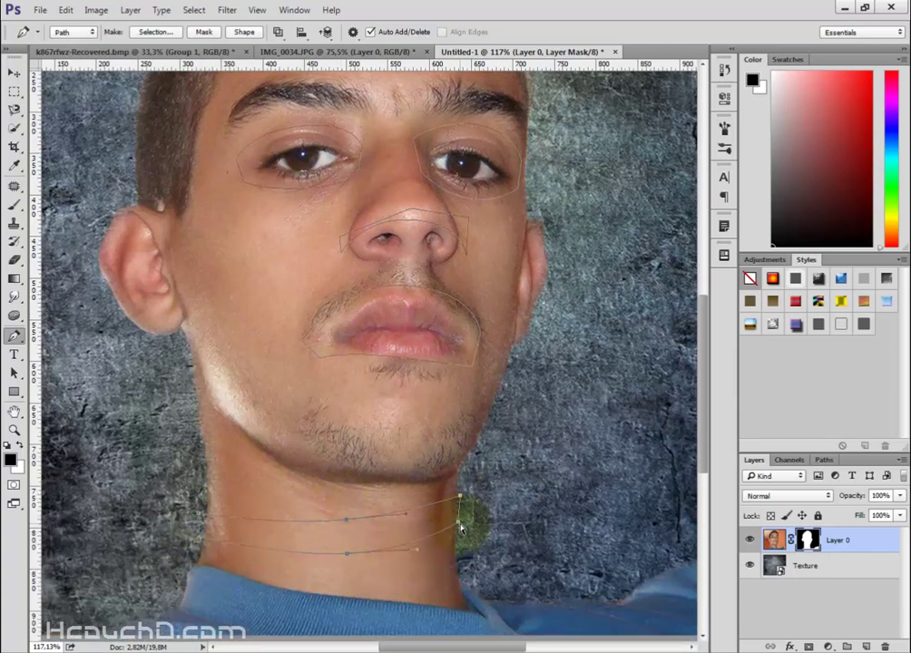
{"action": "left_click_drag", "start_coordinate": [466, 539], "coordinate": [385, 452]}
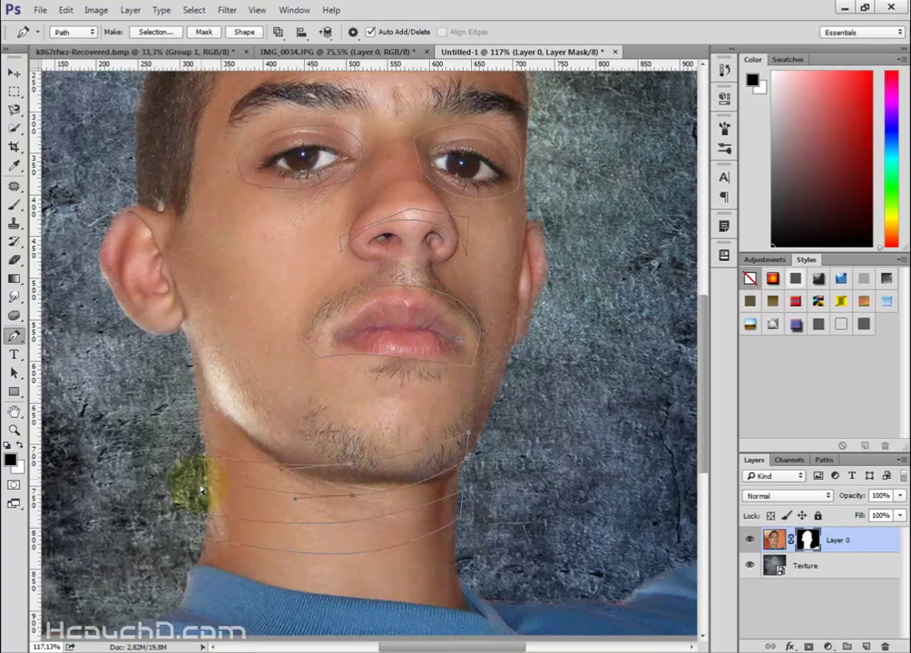
{"action": "left_click_drag", "start_coordinate": [208, 491], "coordinate": [472, 464]}
{"action": "left_click_drag", "start_coordinate": [390, 448], "coordinate": [495, 400]}
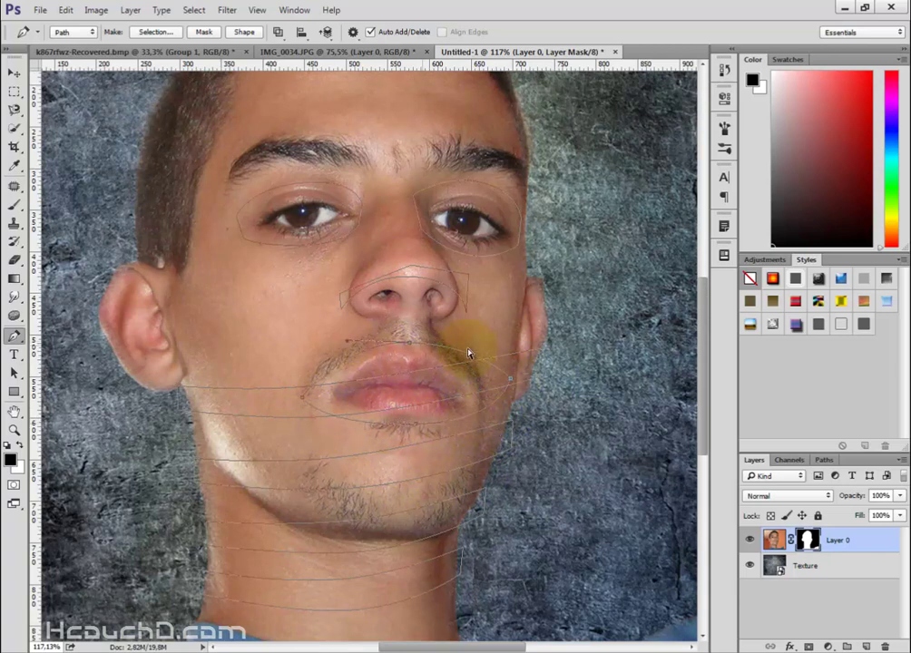
Step: Reshape the slice curves around the ears, upper lip and both sides of the jaw
{"action": "scroll", "coordinate": [169, 419], "scroll_direction": "left", "scroll_amount": 1}
{"action": "left_click_drag", "start_coordinate": [218, 420], "coordinate": [218, 361]}
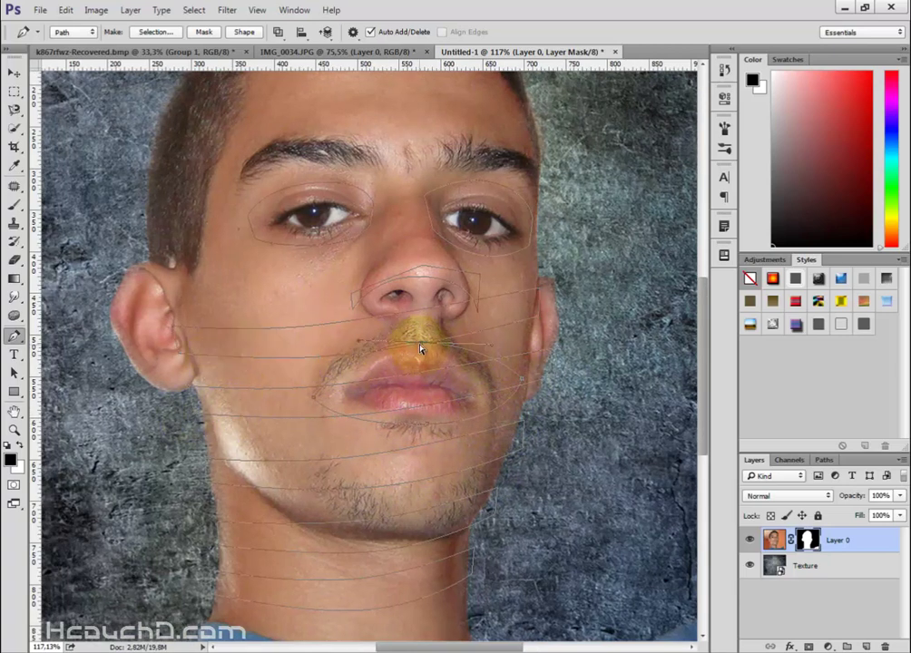
{"action": "mouse_move", "coordinate": [422, 345]}
{"action": "left_mouse_down"}
{"action": "mouse_move", "coordinate": [444, 277]}
{"action": "mouse_move", "coordinate": [417, 254]}
{"action": "left_mouse_up"}
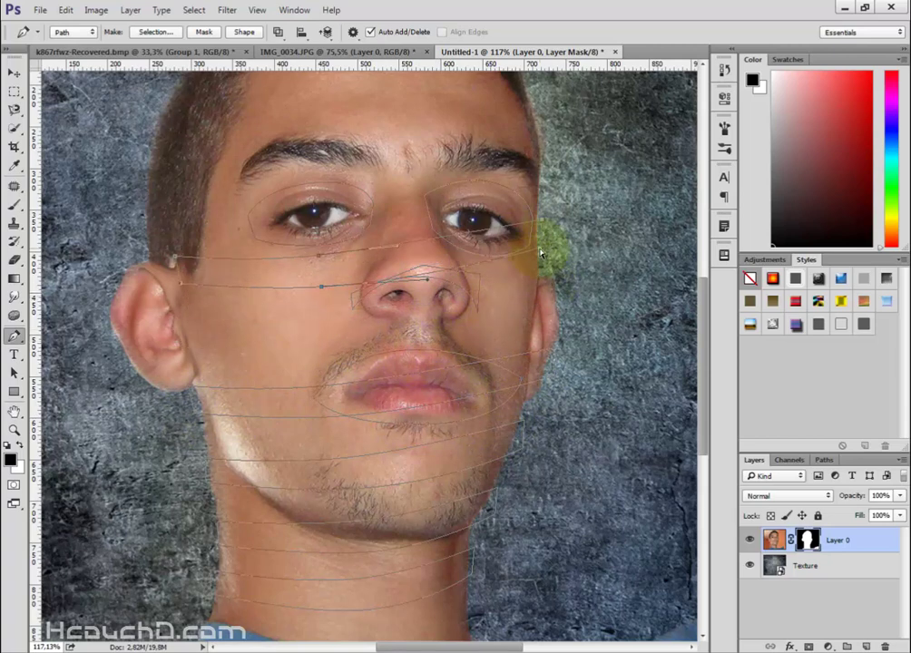
{"action": "left_click_drag", "start_coordinate": [130, 291], "coordinate": [147, 257]}
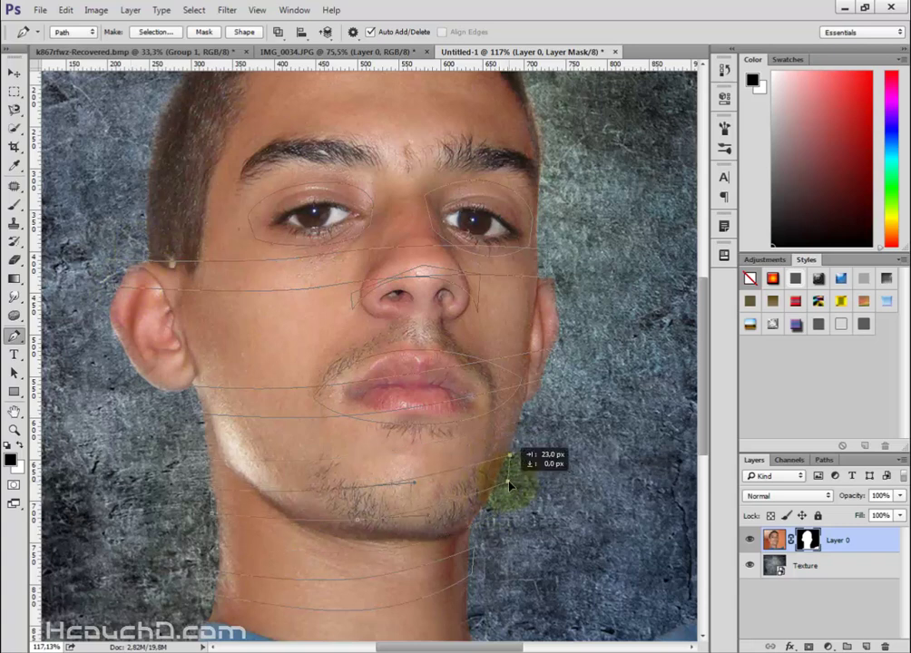
{"action": "left_click_drag", "start_coordinate": [497, 490], "coordinate": [508, 474]}
{"action": "left_click_drag", "start_coordinate": [217, 503], "coordinate": [203, 495]}
{"action": "left_click_drag", "start_coordinate": [210, 271], "coordinate": [123, 273]}
{"action": "left_click", "coordinate": [353, 298]}
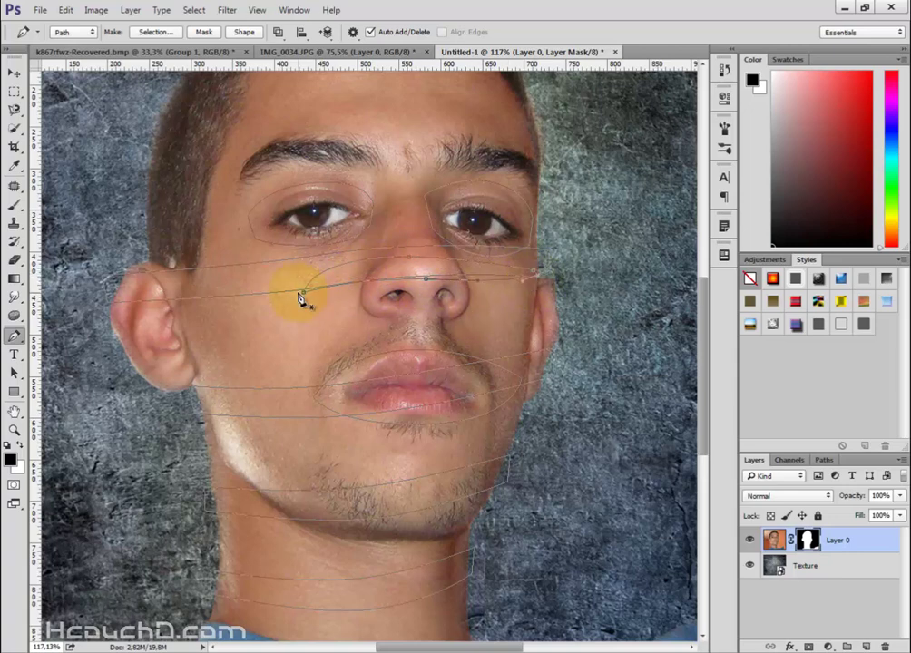
Step: Add slice curves across the cheek, eyes and forehead, then create a blank Layer 1
{"action": "scroll", "coordinate": [295, 292], "scroll_direction": "right", "scroll_amount": 2}
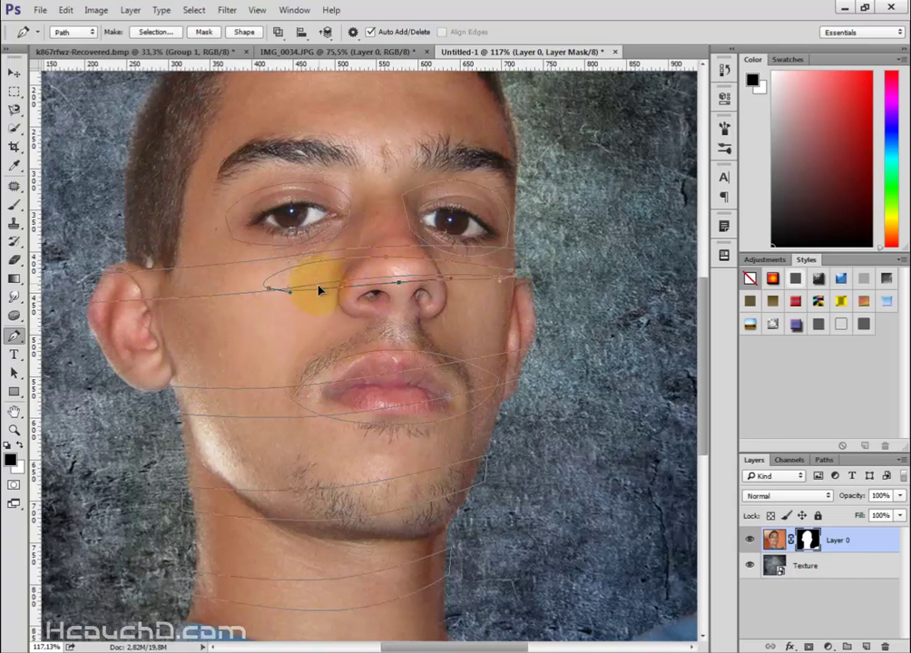
{"action": "left_click_drag", "start_coordinate": [317, 289], "coordinate": [250, 300]}
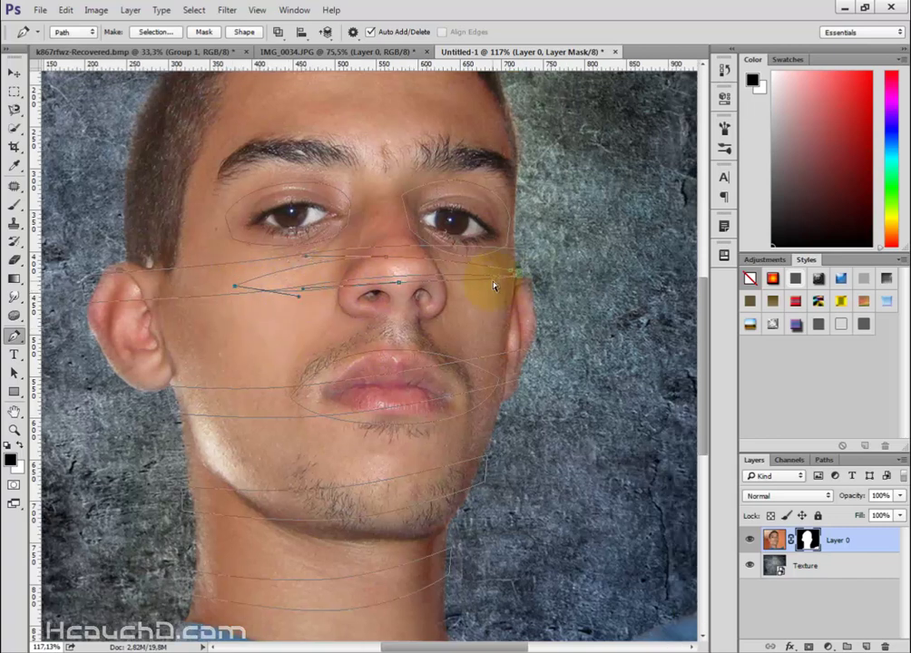
{"action": "left_click", "coordinate": [525, 209]}
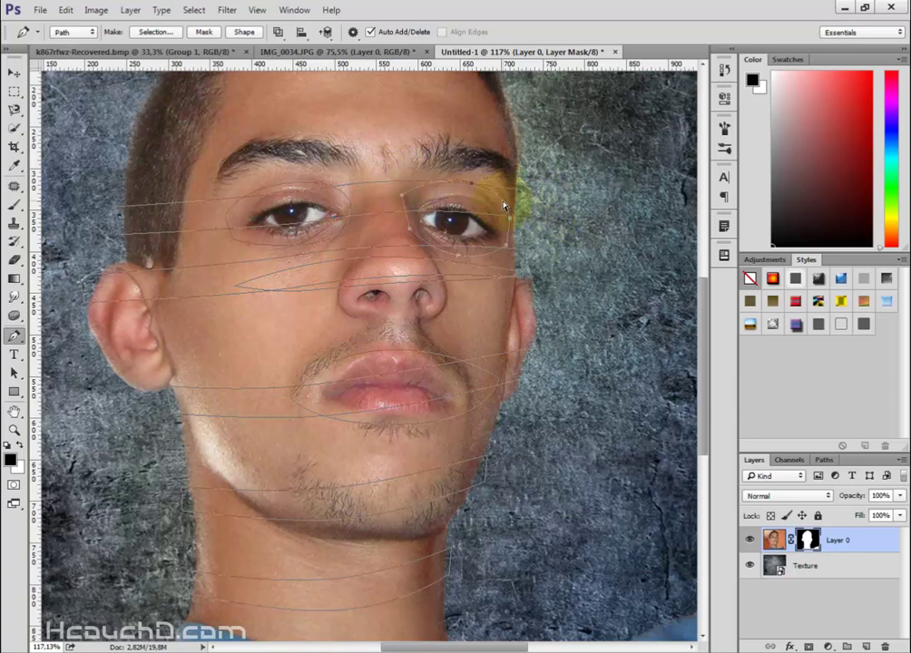
{"action": "mouse_move", "coordinate": [387, 203]}
{"action": "left_mouse_down"}
{"action": "mouse_move", "coordinate": [463, 255]}
{"action": "mouse_move", "coordinate": [377, 245]}
{"action": "left_mouse_up"}
{"action": "left_click_drag", "start_coordinate": [523, 262], "coordinate": [513, 251]}
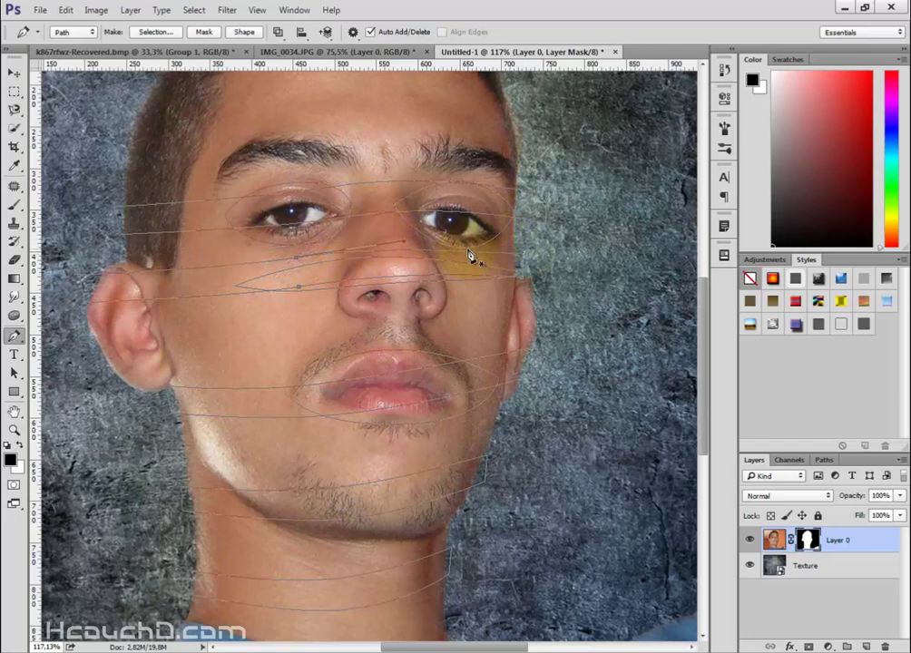
{"action": "scroll", "coordinate": [376, 265], "scroll_direction": "up", "scroll_amount": 3}
{"action": "scroll", "coordinate": [374, 272], "scroll_direction": "up", "scroll_amount": 3}
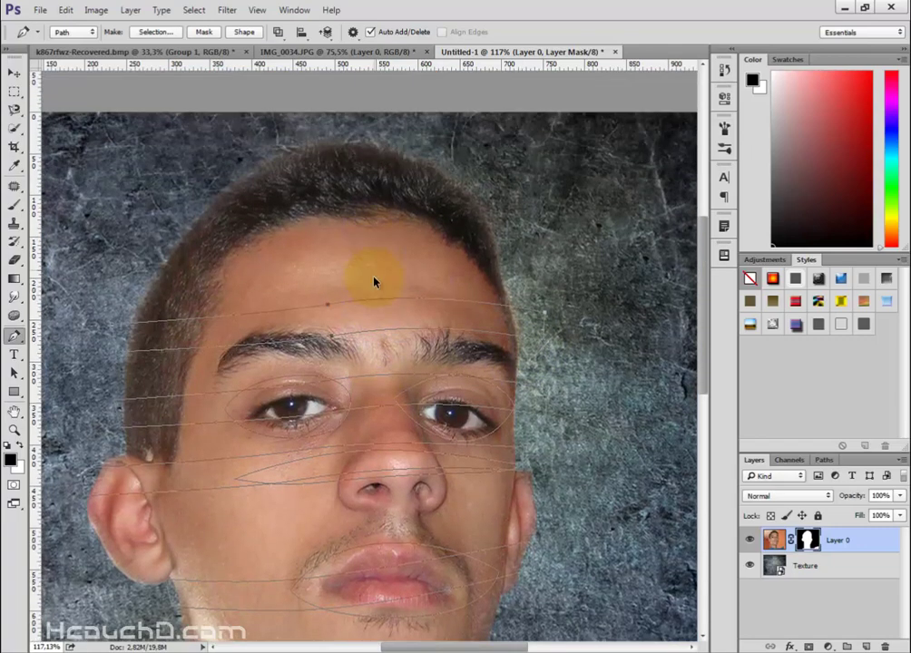
{"action": "mouse_move", "coordinate": [375, 282]}
{"action": "left_mouse_down"}
{"action": "mouse_move", "coordinate": [375, 226]}
{"action": "mouse_move", "coordinate": [509, 247]}
{"action": "left_mouse_up"}
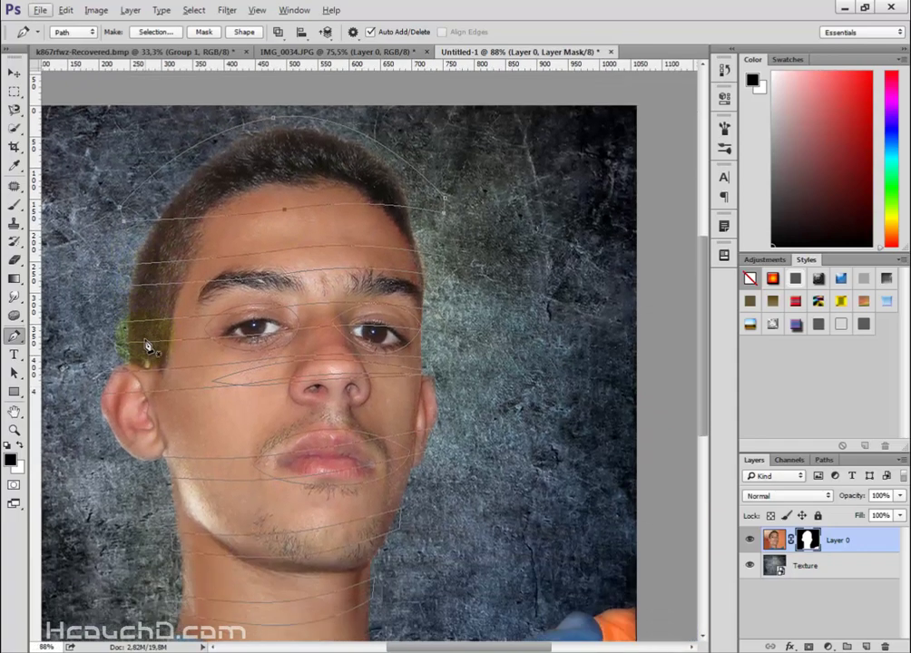
{"action": "scroll", "coordinate": [146, 346], "scroll_direction": "down", "scroll_amount": 2}
{"action": "scroll", "coordinate": [156, 407], "scroll_direction": "up", "scroll_amount": 2}
{"action": "left_click_drag", "start_coordinate": [159, 454], "coordinate": [165, 462]}
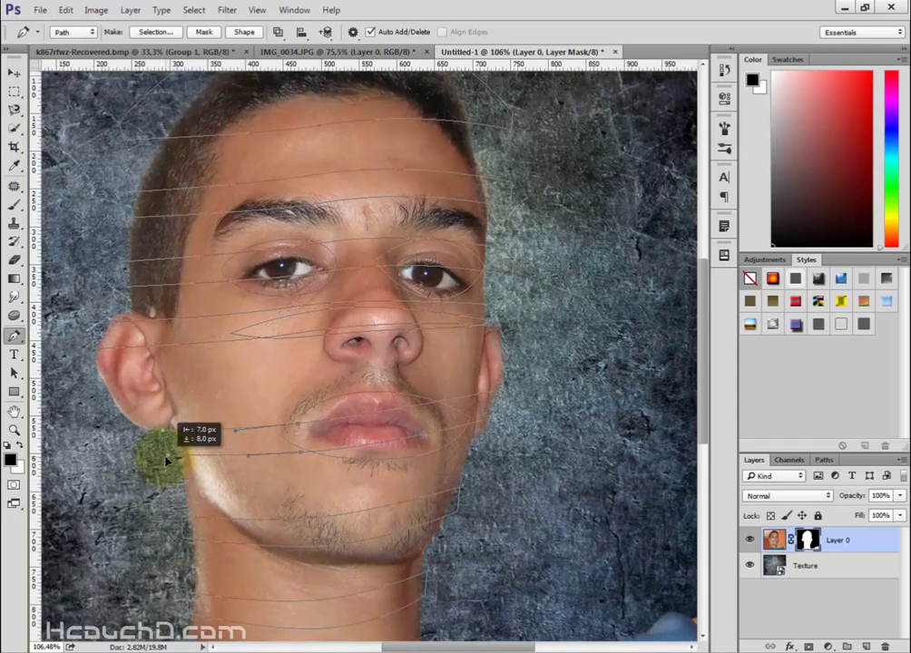
{"action": "scroll", "coordinate": [330, 392], "scroll_direction": "down", "scroll_amount": 2}
{"action": "key", "text": "ctrl+shift+alt+n"}
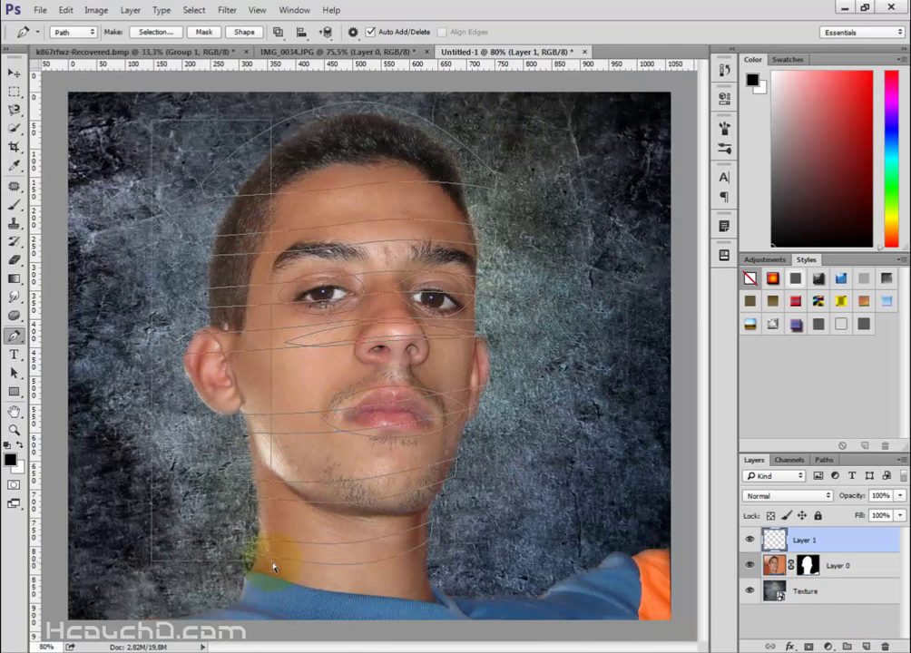
Step: Fill the band paths and the eye and mouth pieces with black on Layer 1
{"action": "right_click", "coordinate": [285, 403]}
{"action": "left_click", "coordinate": [560, 177]}
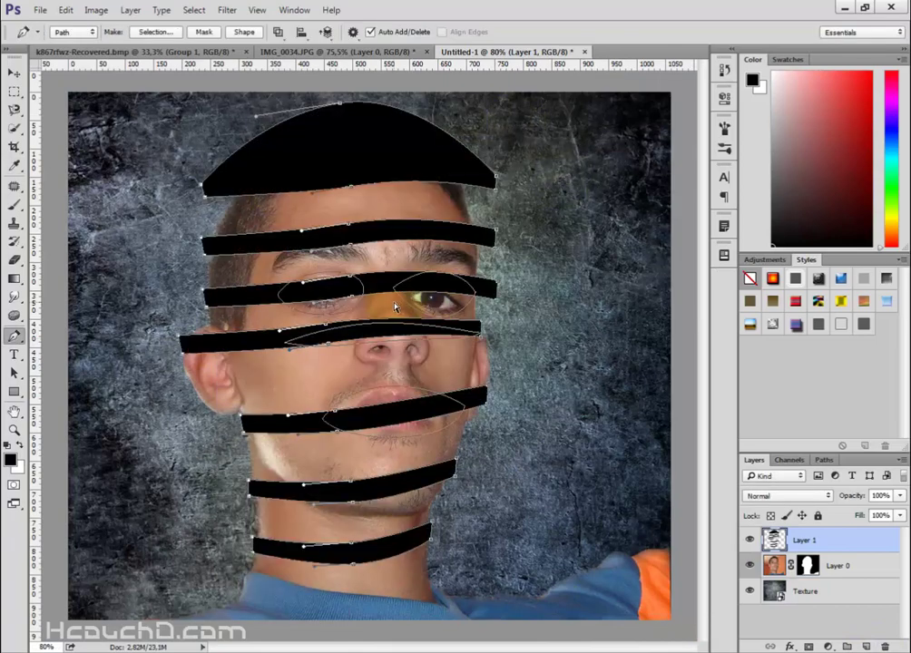
{"action": "right_click", "coordinate": [389, 392]}
{"action": "left_click", "coordinate": [436, 495]}
{"action": "key", "text": "Return"}
Step: Load the black bands as a selection, hide Layer 1, and target Layer 0's mask with a 367 px brush
{"action": "scroll", "coordinate": [444, 427], "scroll_direction": "up", "scroll_amount": 1}
{"action": "left_click", "coordinate": [774, 540], "text": "ctrl"}
{"action": "left_click", "coordinate": [750, 540]}
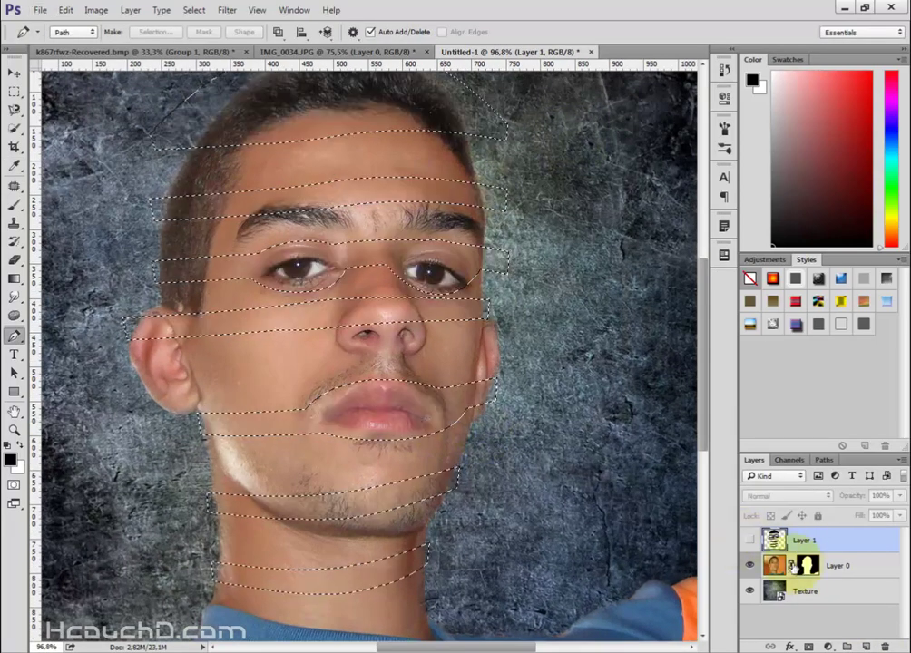
{"action": "key", "text": "m"}
{"action": "right_click", "coordinate": [366, 173]}
{"action": "key", "text": "Escape"}
{"action": "left_click", "coordinate": [807, 565]}
{"action": "scroll", "coordinate": [363, 363], "scroll_direction": "down", "scroll_amount": 2}
{"action": "left_click", "coordinate": [14, 109]}
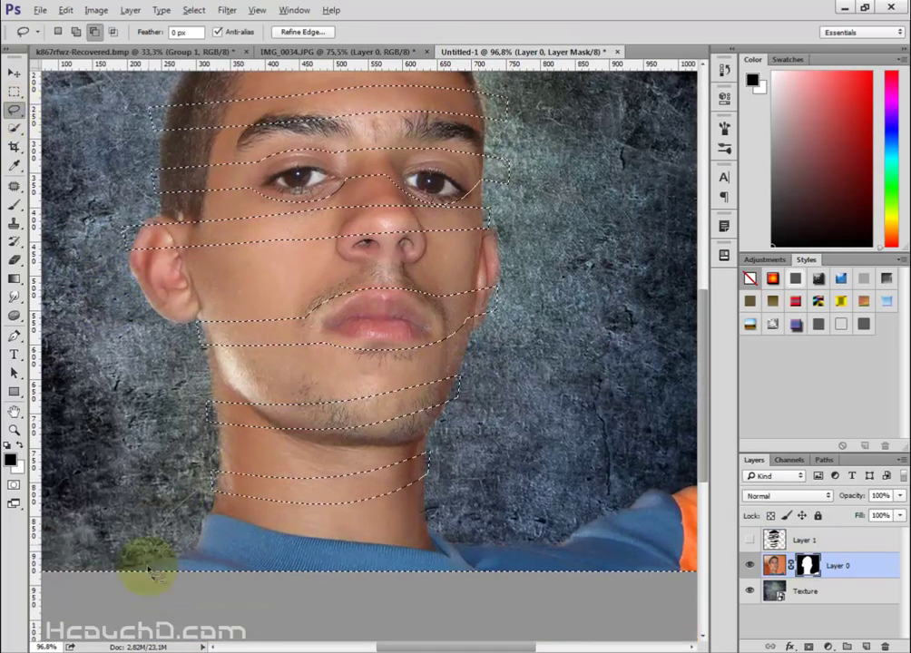
{"action": "key", "text": "b"}
{"action": "mouse_move", "coordinate": [240, 282]}
{"action": "left_mouse_down"}
{"action": "mouse_move", "coordinate": [359, 310]}
{"action": "mouse_move", "coordinate": [518, 285]}
{"action": "mouse_move", "coordinate": [260, 479]}
{"action": "mouse_move", "coordinate": [426, 366]}
{"action": "left_mouse_up"}
Step: Deselect the bands and draw a closed Pen ribbon path joining the strip edges
{"action": "key", "text": "ctrl+d"}
{"action": "key", "text": "p"}
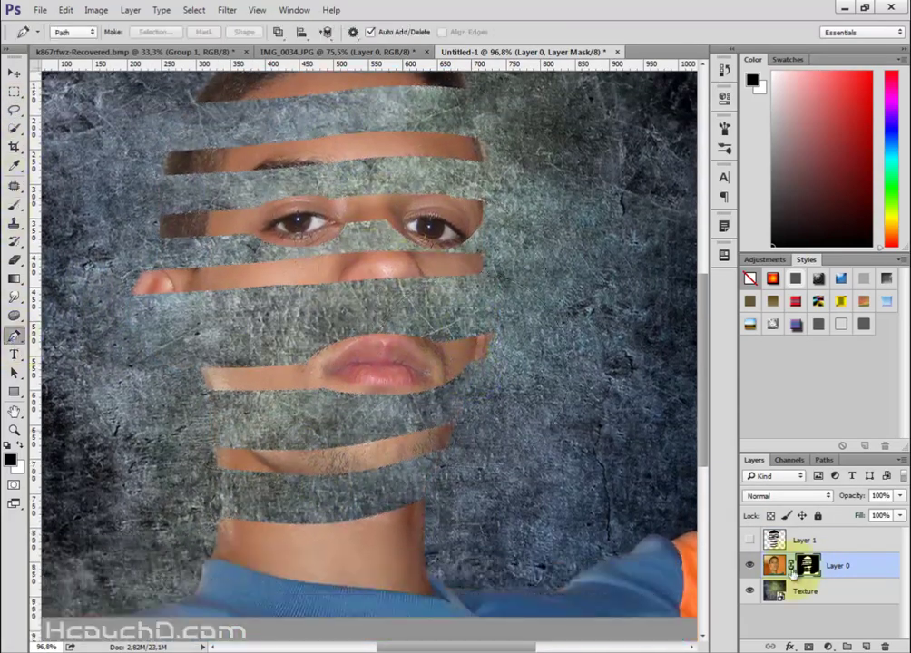
{"action": "scroll", "coordinate": [484, 508], "scroll_direction": "up", "scroll_amount": 3}
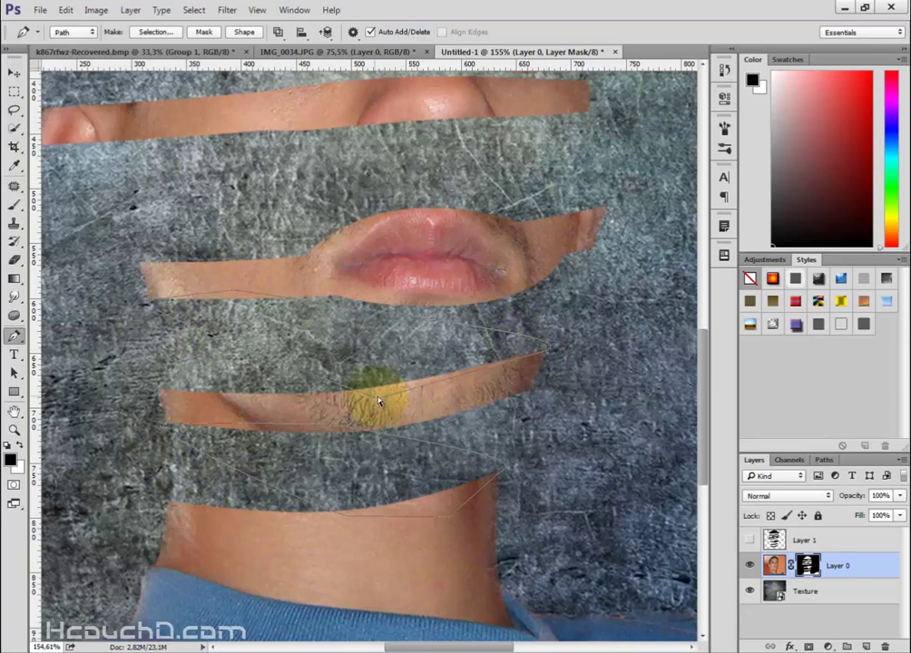
{"action": "scroll", "coordinate": [602, 354], "scroll_direction": "up", "scroll_amount": 3}
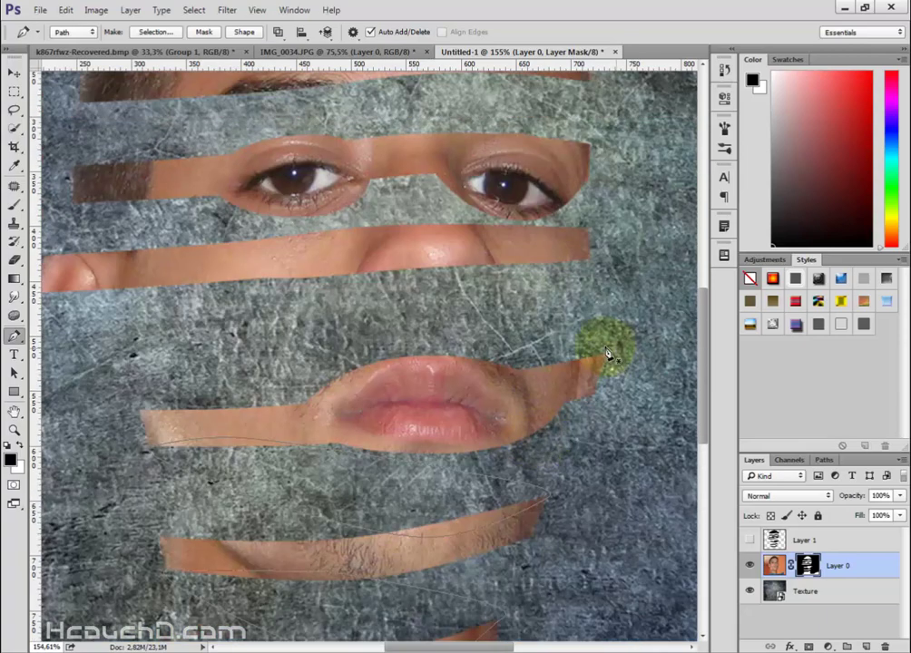
{"action": "scroll", "coordinate": [63, 295], "scroll_direction": "left", "scroll_amount": 2}
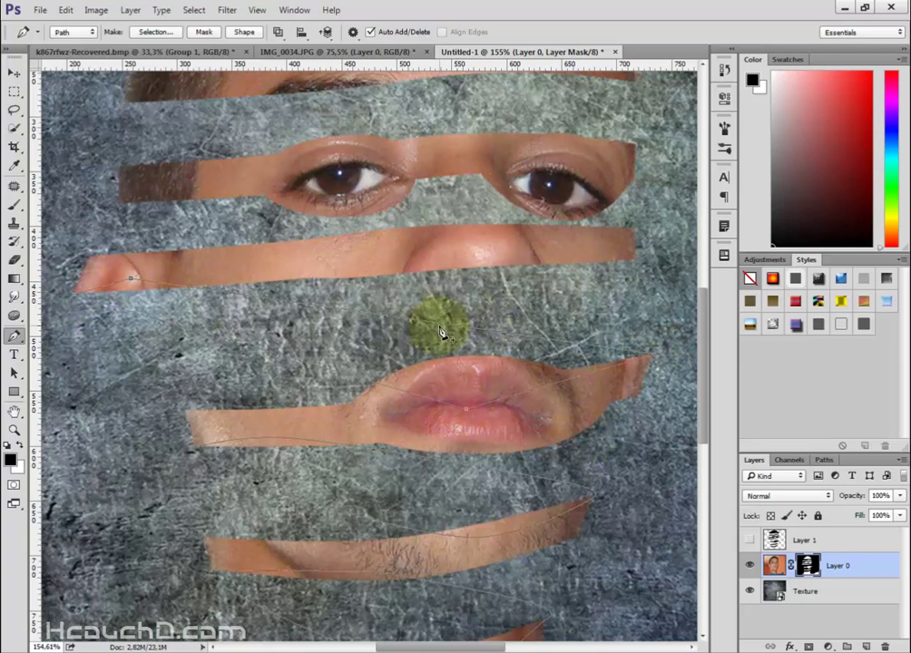
{"action": "scroll", "coordinate": [640, 304], "scroll_direction": "up", "scroll_amount": 2}
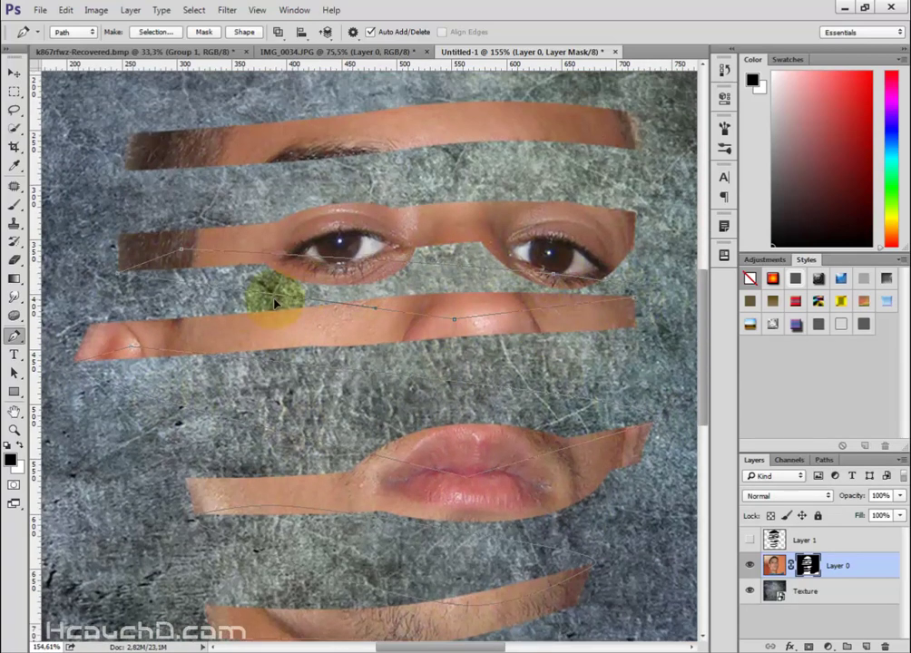
{"action": "scroll", "coordinate": [643, 258], "scroll_direction": "up", "scroll_amount": 3}
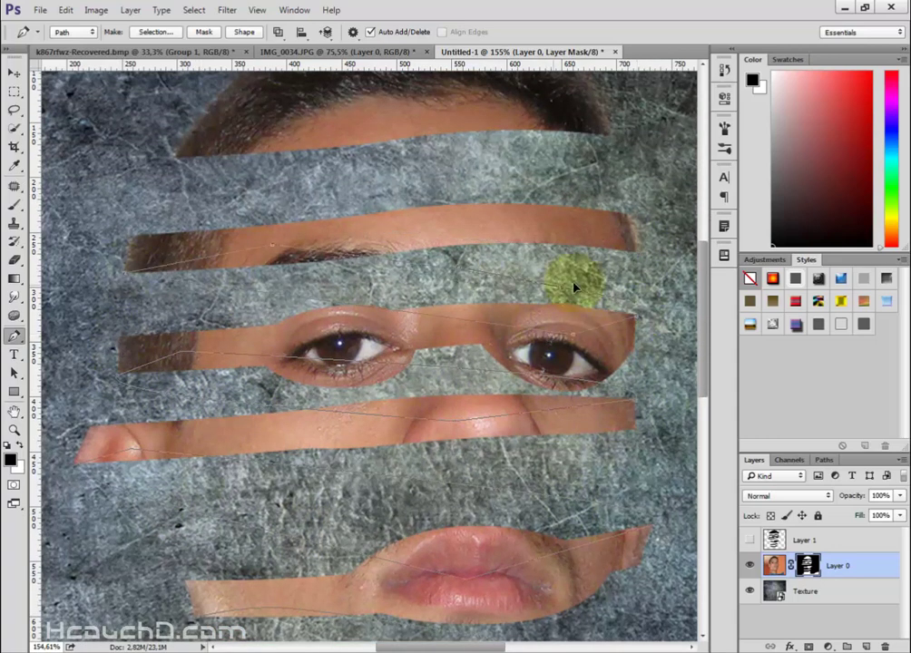
{"action": "scroll", "coordinate": [630, 254], "scroll_direction": "up", "scroll_amount": 1}
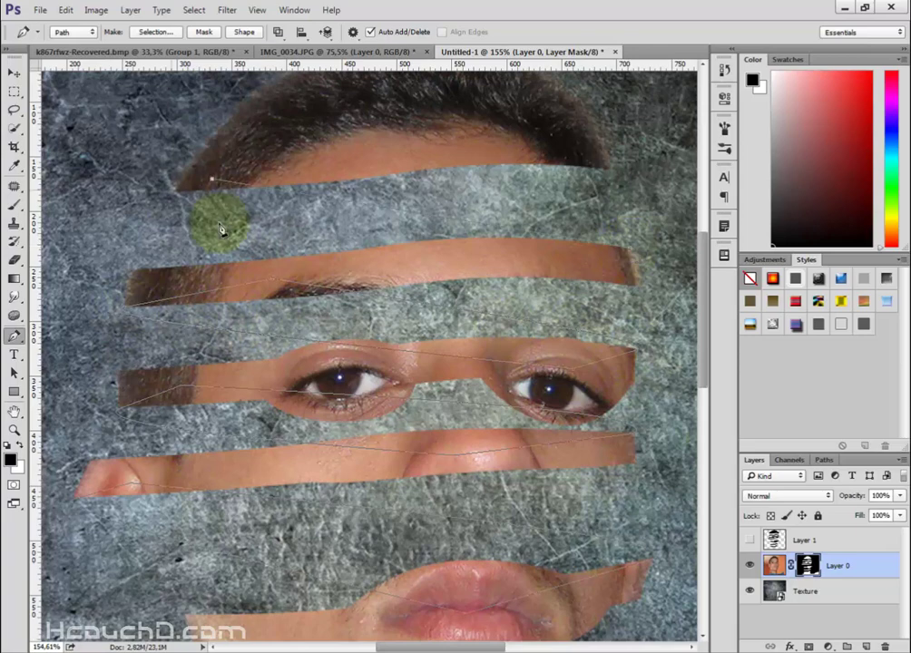
{"action": "left_click", "coordinate": [627, 245]}
{"action": "left_click", "coordinate": [363, 257]}
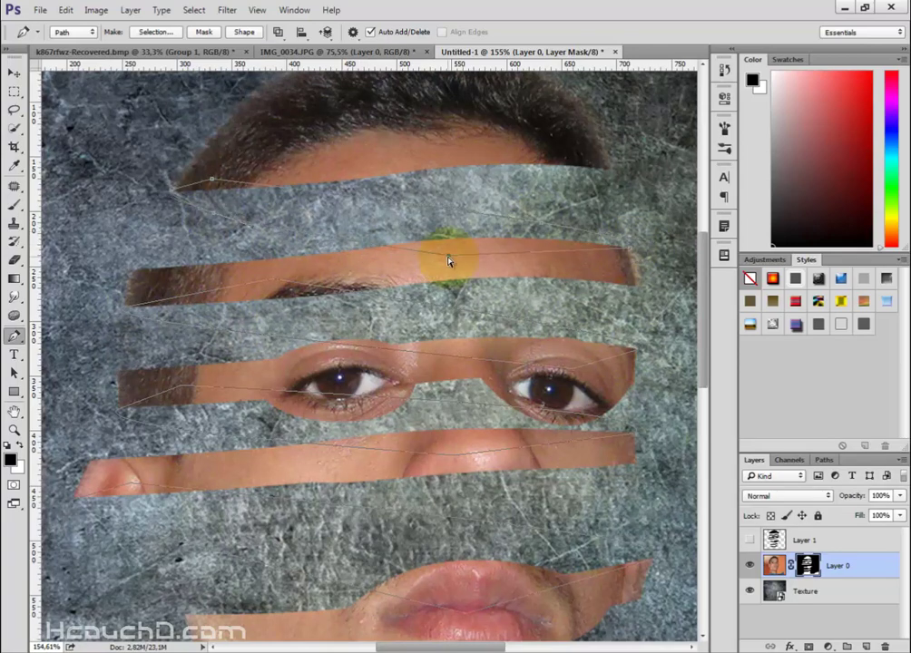
{"action": "left_click", "coordinate": [243, 181]}
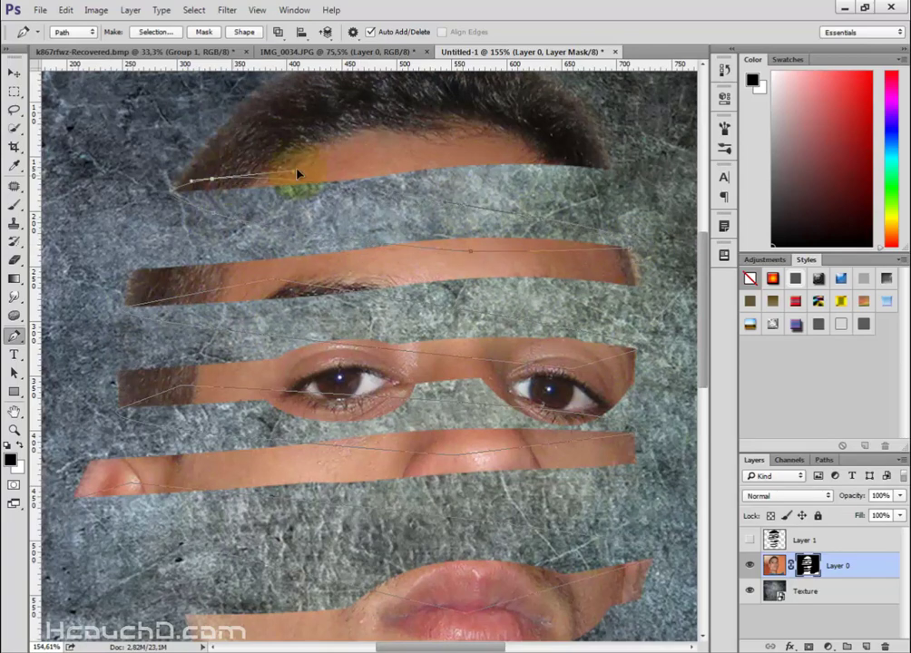
Step: Fit the image in view and add a new Layer 2 beneath Layer 0
{"action": "key", "text": "ctrl+0"}
{"action": "left_click", "coordinate": [866, 647], "text": "ctrl"}
{"action": "right_click", "coordinate": [209, 109]}
Step: Fill the ribbon path black, then place, scale and clip the skin texture to Layer 2
{"action": "left_click", "coordinate": [254, 159]}
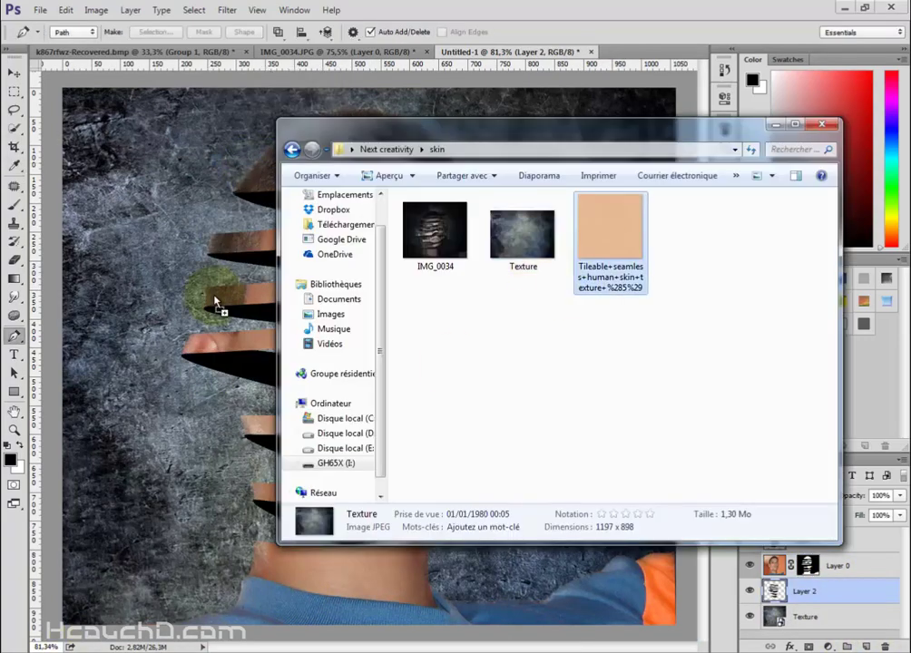
{"action": "left_click_drag", "start_coordinate": [610, 224], "coordinate": [372, 363]}
{"action": "left_click_drag", "start_coordinate": [126, 65], "coordinate": [189, 173]}
{"action": "key", "text": "Return"}
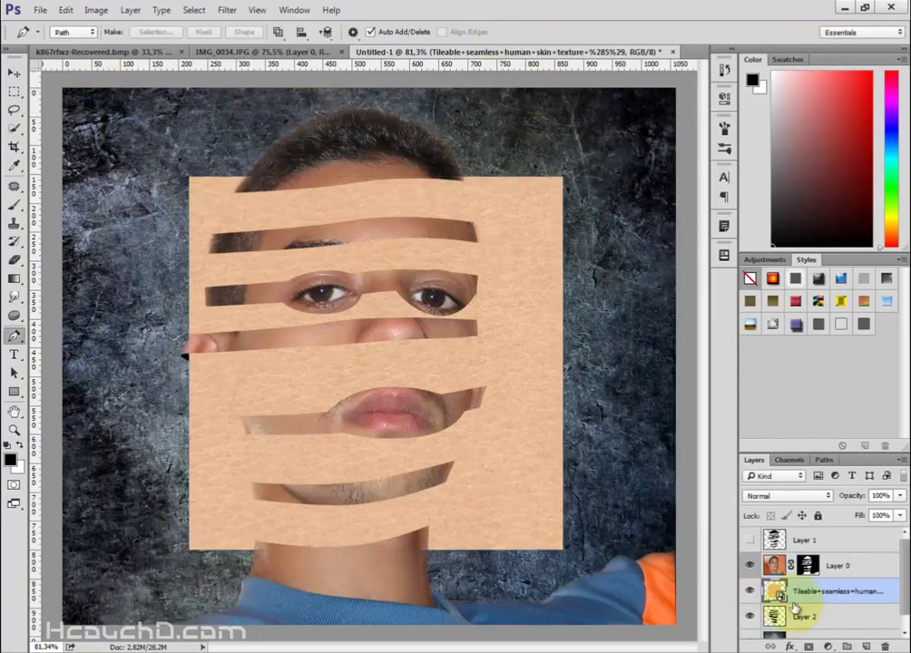
{"action": "left_click", "coordinate": [782, 587], "text": "alt"}
Step: Give the skin texture a reversed Reflected Gradient Overlay in Multiply mode
{"action": "double_click", "coordinate": [894, 575]}
{"action": "left_click", "coordinate": [244, 290]}
{"action": "left_click", "coordinate": [753, 185]}
{"action": "mouse_move", "coordinate": [363, 95]}
{"action": "left_mouse_down"}
{"action": "mouse_move", "coordinate": [632, 103]}
{"action": "mouse_move", "coordinate": [657, 93]}
{"action": "left_mouse_up"}
{"action": "left_click", "coordinate": [716, 202]}
{"action": "type", "text": "0"}
{"action": "left_click", "coordinate": [773, 185]}
{"action": "left_click", "coordinate": [717, 151]}
{"action": "left_click", "coordinate": [726, 203]}
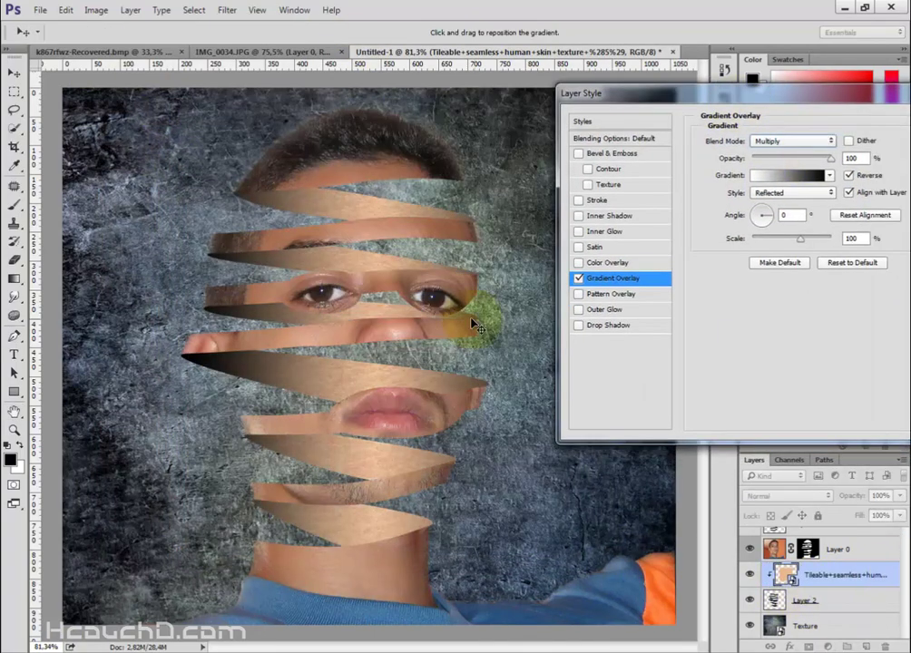
{"action": "left_click_drag", "start_coordinate": [479, 315], "coordinate": [497, 263]}
{"action": "key", "text": "Return"}
Step: Add a clipped Levels adjustment deepening shadows and lowering output highlights to 215
{"action": "left_click", "coordinate": [828, 646]}
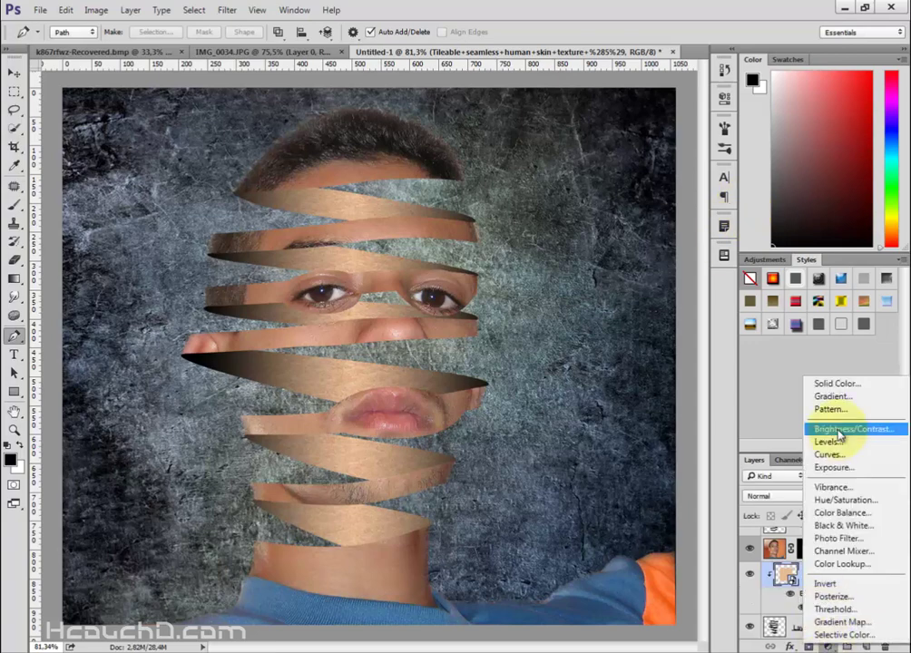
{"action": "left_click", "coordinate": [773, 440]}
{"action": "left_click_drag", "start_coordinate": [690, 275], "coordinate": [665, 275]}
{"action": "left_click", "coordinate": [599, 328]}
{"action": "left_click_drag", "start_coordinate": [533, 232], "coordinate": [547, 232]}
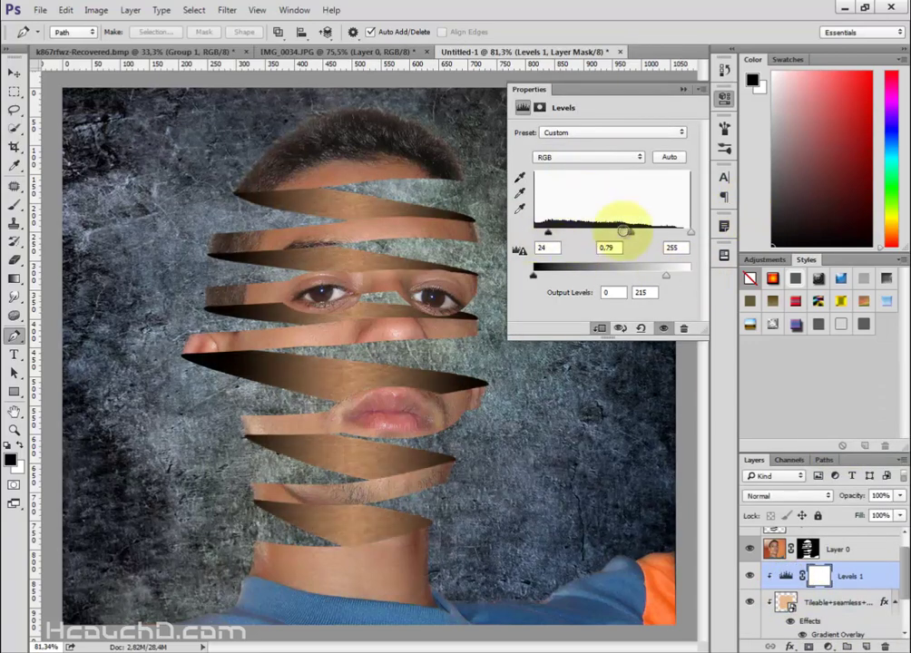
{"action": "left_click_drag", "start_coordinate": [624, 233], "coordinate": [567, 238]}
Step: Add a clipped Hue/Saturation adjustment that lowers the ribbons' saturation
{"action": "left_click", "coordinate": [835, 603]}
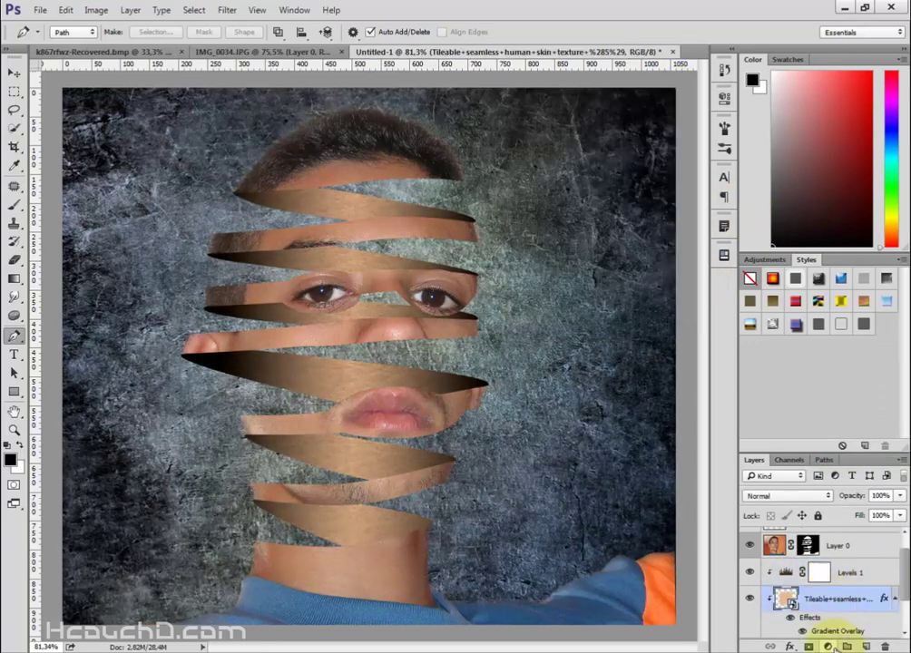
{"action": "left_click", "coordinate": [827, 646]}
{"action": "left_click", "coordinate": [844, 505]}
{"action": "left_click_drag", "start_coordinate": [602, 204], "coordinate": [568, 203]}
{"action": "left_click", "coordinate": [687, 93]}
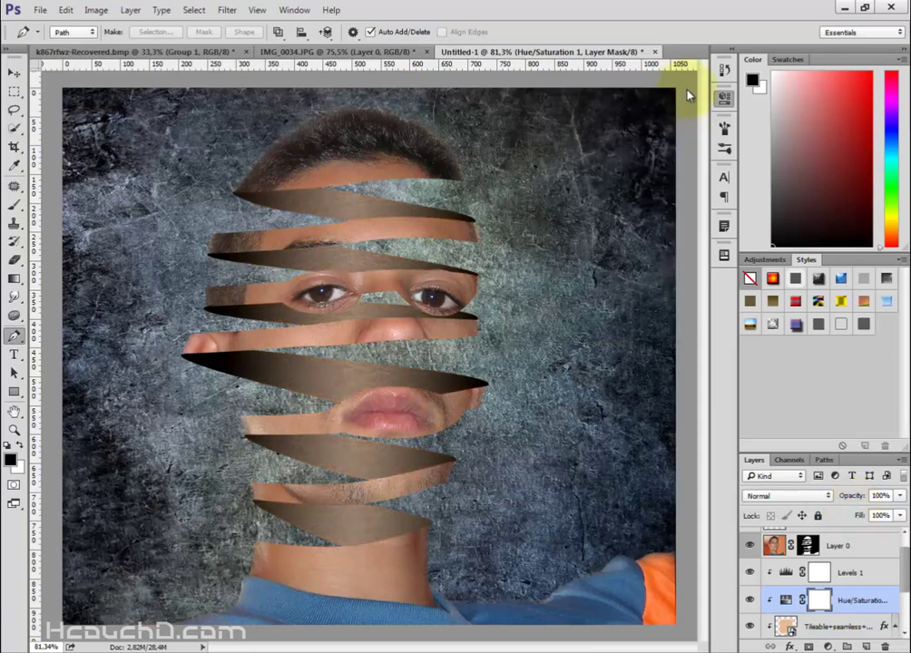
{"action": "scroll", "coordinate": [855, 590], "scroll_direction": "down", "scroll_amount": 3}
{"action": "double_click", "coordinate": [855, 590]}
{"action": "left_click", "coordinate": [844, 107]}
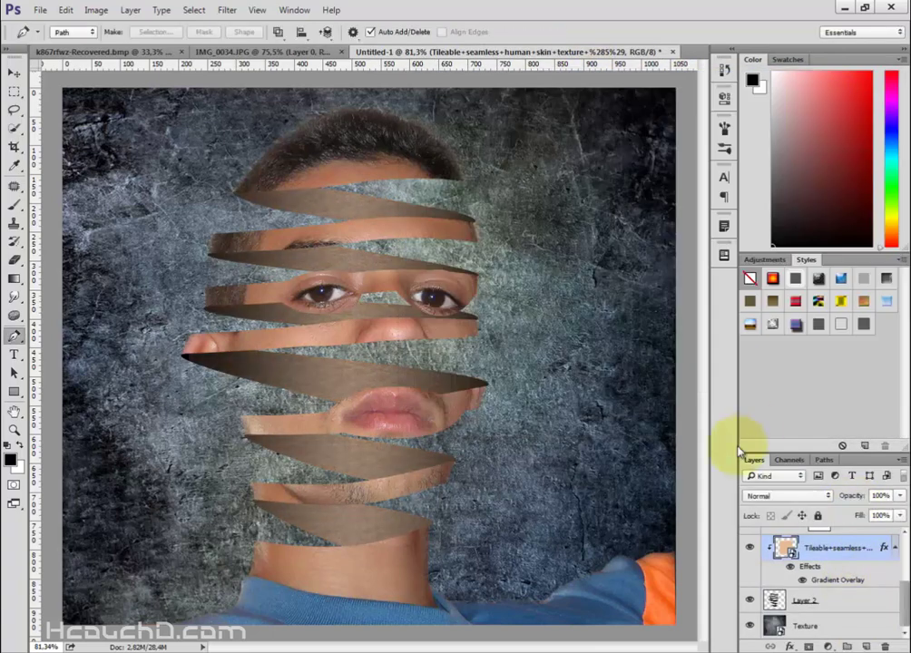
{"action": "scroll", "coordinate": [869, 585], "scroll_direction": "up", "scroll_amount": 1}
{"action": "scroll", "coordinate": [869, 585], "scroll_direction": "up", "scroll_amount": 1}
Step: Add a Curves adjustment lifting the upper curve with an extra lower anchor point
{"action": "left_click", "coordinate": [828, 646]}
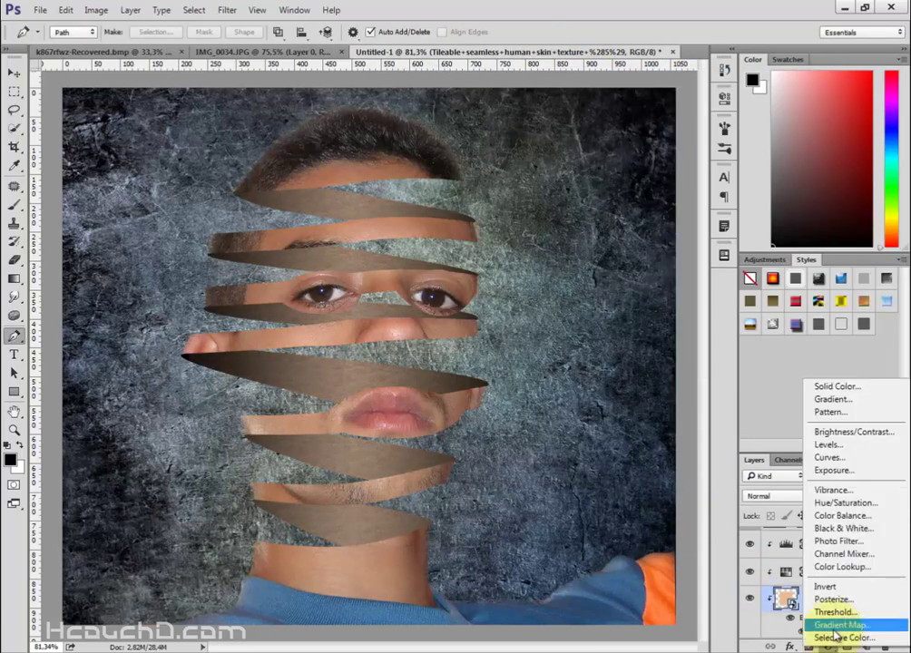
{"action": "left_click", "coordinate": [835, 411]}
{"action": "mouse_move", "coordinate": [625, 229]}
{"action": "left_mouse_down"}
{"action": "mouse_move", "coordinate": [624, 239]}
{"action": "mouse_move", "coordinate": [650, 202]}
{"action": "left_mouse_up"}
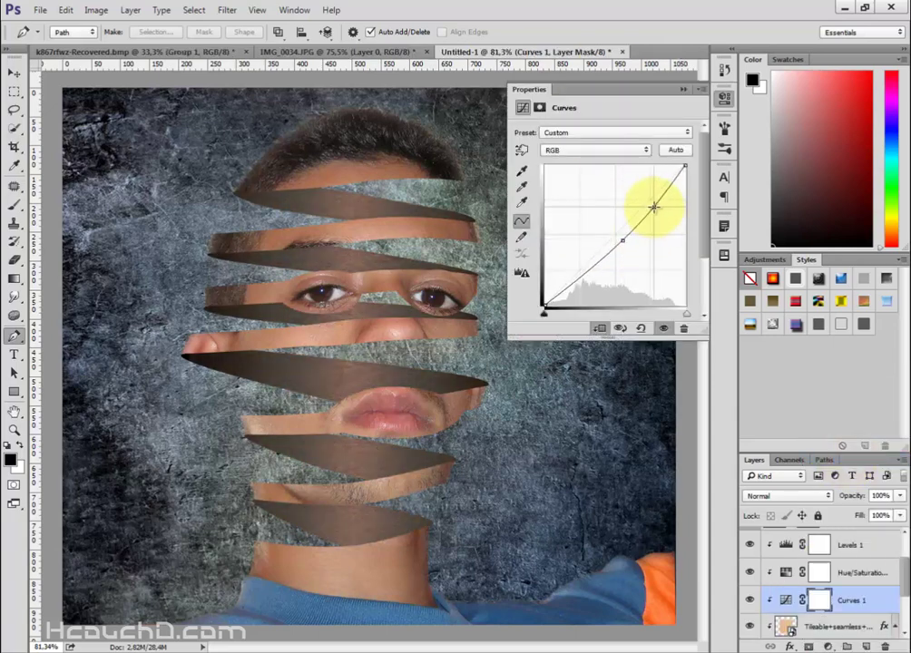
{"action": "left_click", "coordinate": [580, 266]}
{"action": "left_click", "coordinate": [790, 573]}
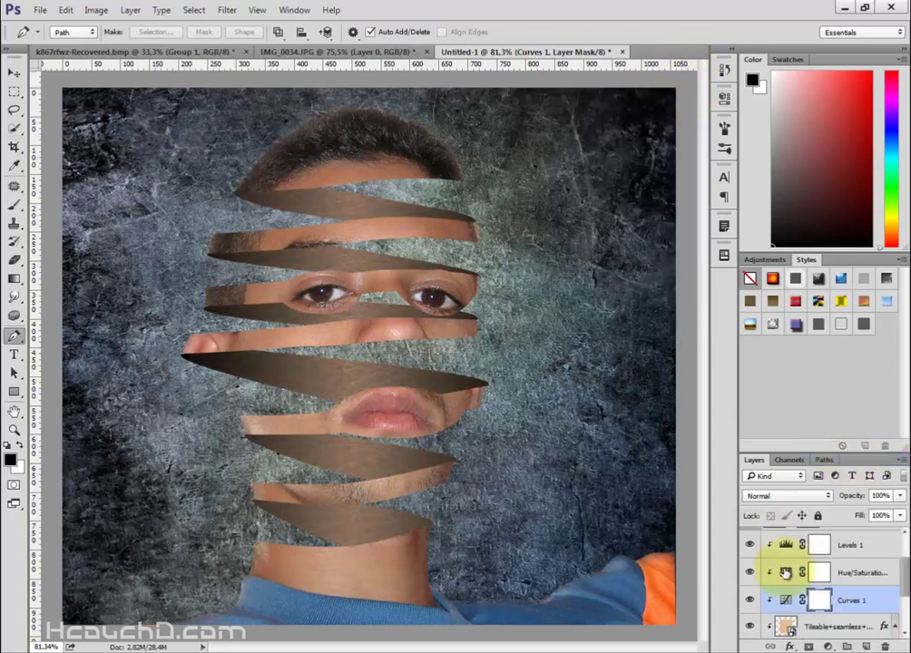
{"action": "left_click", "coordinate": [14, 71]}
Step: Duplicate the Layer 2 slices and nudge the copy down about 14 px
{"action": "scroll", "coordinate": [817, 581], "scroll_direction": "down", "scroll_amount": 3}
{"action": "left_click", "coordinate": [790, 600]}
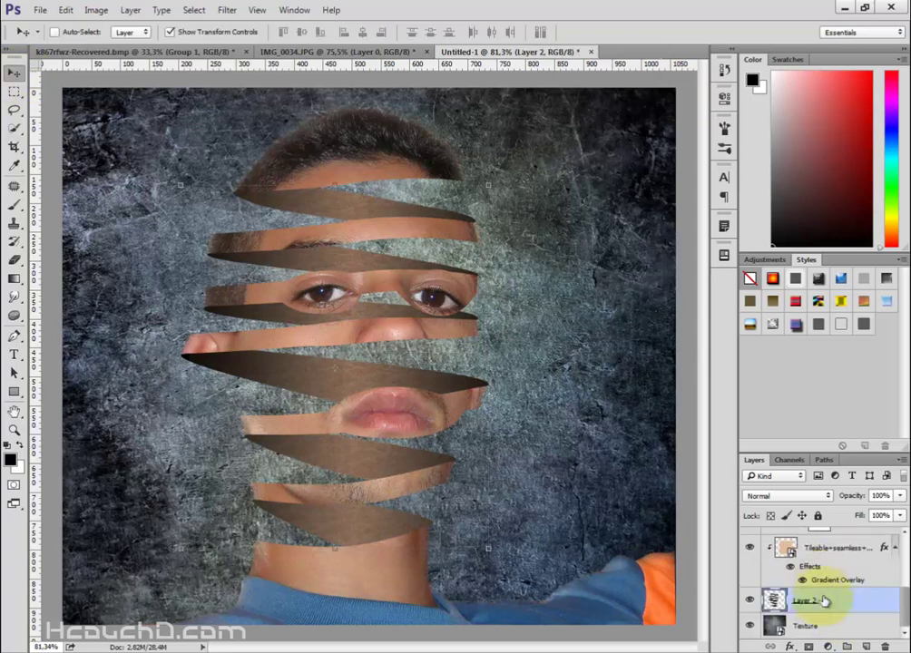
{"action": "key", "text": "ctrl+j"}
{"action": "left_click_drag", "start_coordinate": [394, 348], "coordinate": [394, 361]}
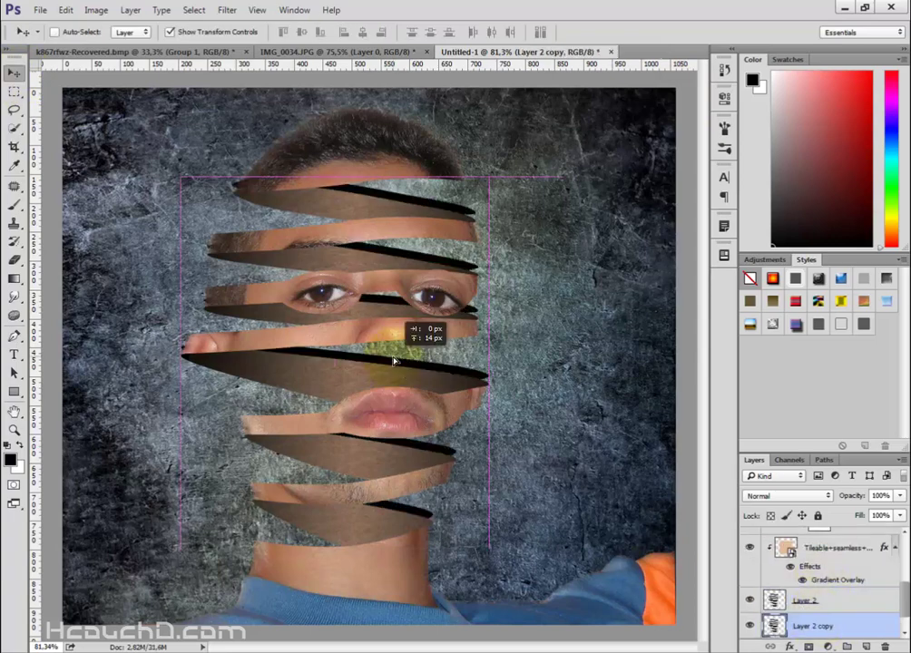
Step: Give the slice copy a face-sampled skin-tone Color Overlay and a layer mask
{"action": "double_click", "coordinate": [877, 631]}
{"action": "left_click", "coordinate": [362, 302]}
{"action": "left_click", "coordinate": [859, 336]}
{"action": "double_click", "coordinate": [830, 205]}
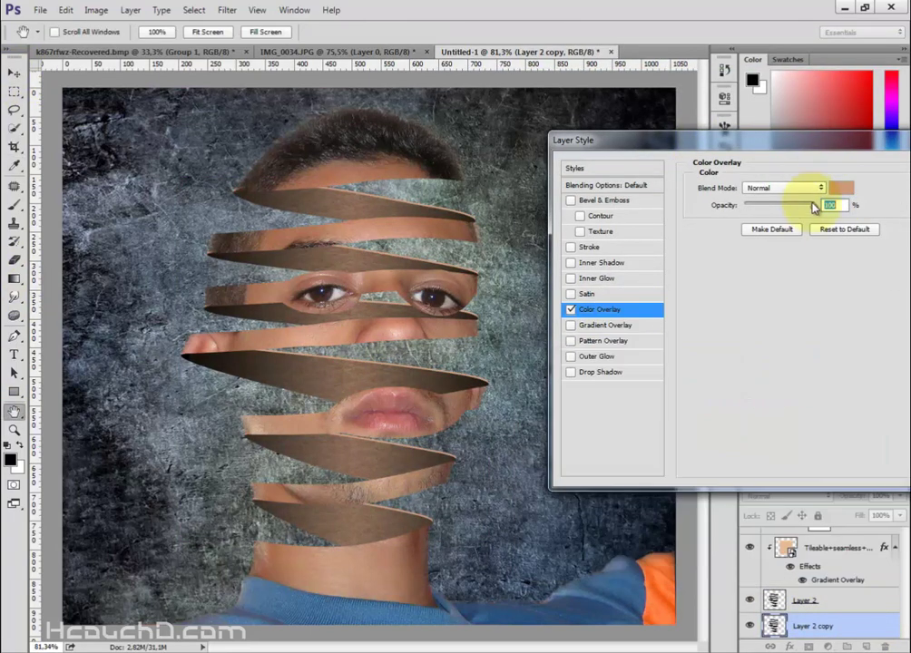
{"action": "left_click_drag", "start_coordinate": [762, 143], "coordinate": [616, 142]}
{"action": "key", "text": "Return"}
{"action": "left_click", "coordinate": [809, 646]}
{"action": "left_click", "coordinate": [14, 204]}
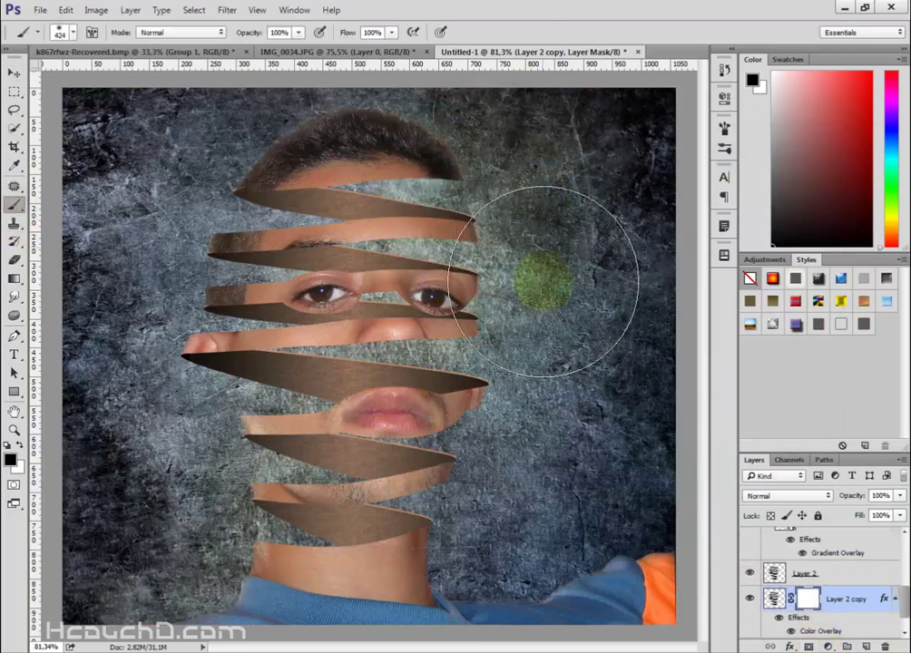
{"action": "key", "text": "v"}
Step: Duplicate face Layer 0 and merge it down into Layer 3, keeping the mask
{"action": "scroll", "coordinate": [773, 563], "scroll_direction": "down", "scroll_amount": 3}
{"action": "left_click", "coordinate": [776, 564]}
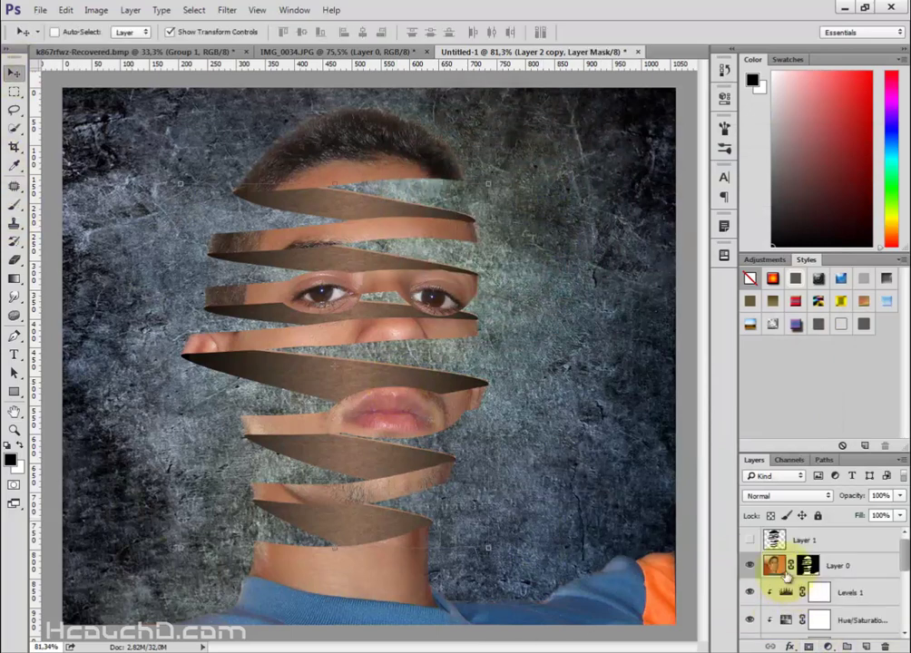
{"action": "key", "text": "ctrl+j"}
{"action": "right_click", "coordinate": [844, 565]}
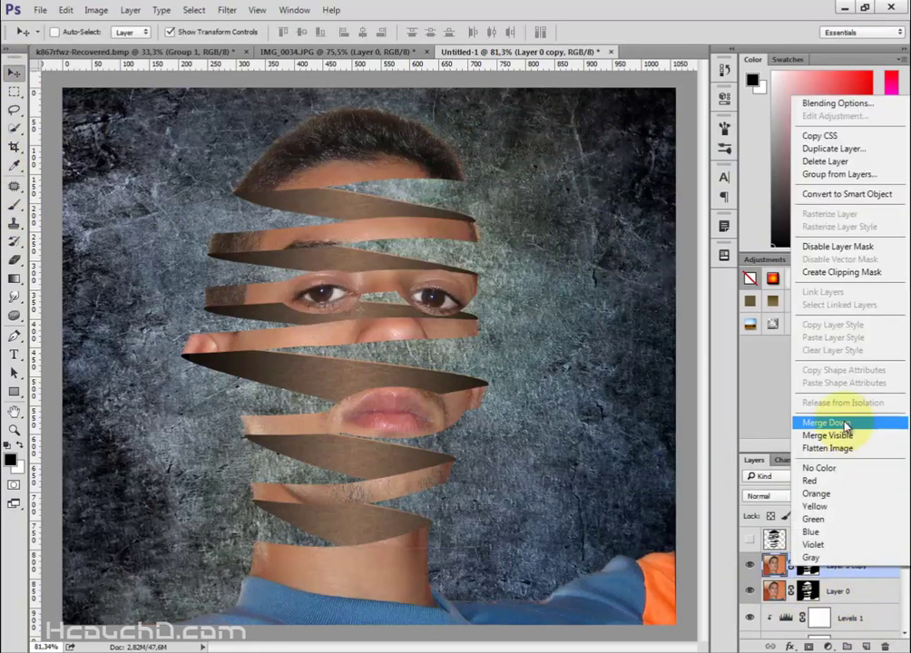
{"action": "left_click", "coordinate": [851, 445]}
{"action": "key", "text": "Escape"}
{"action": "key", "text": "ctrl+shift+alt+e"}
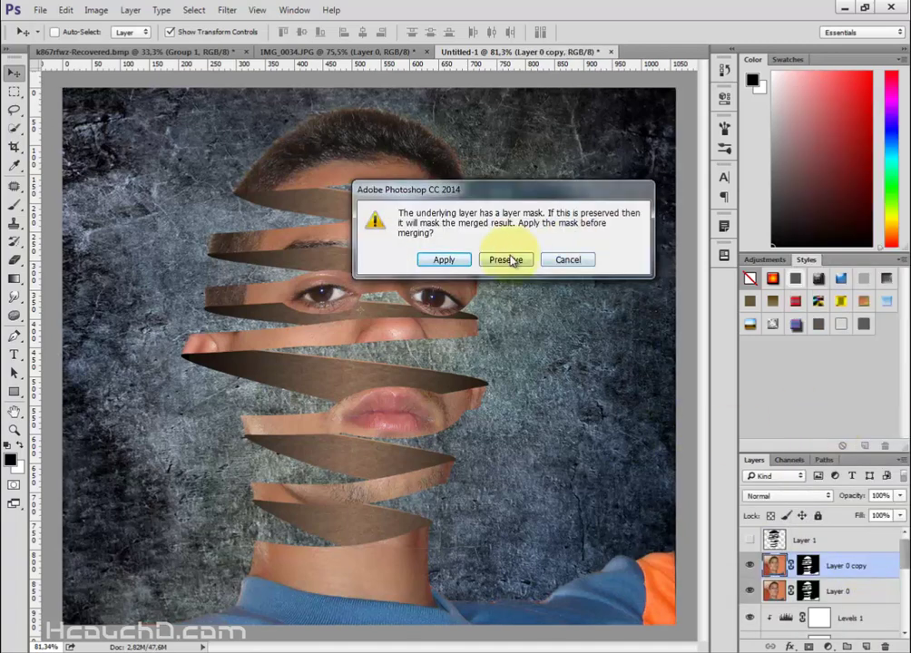
{"action": "left_click", "coordinate": [504, 258]}
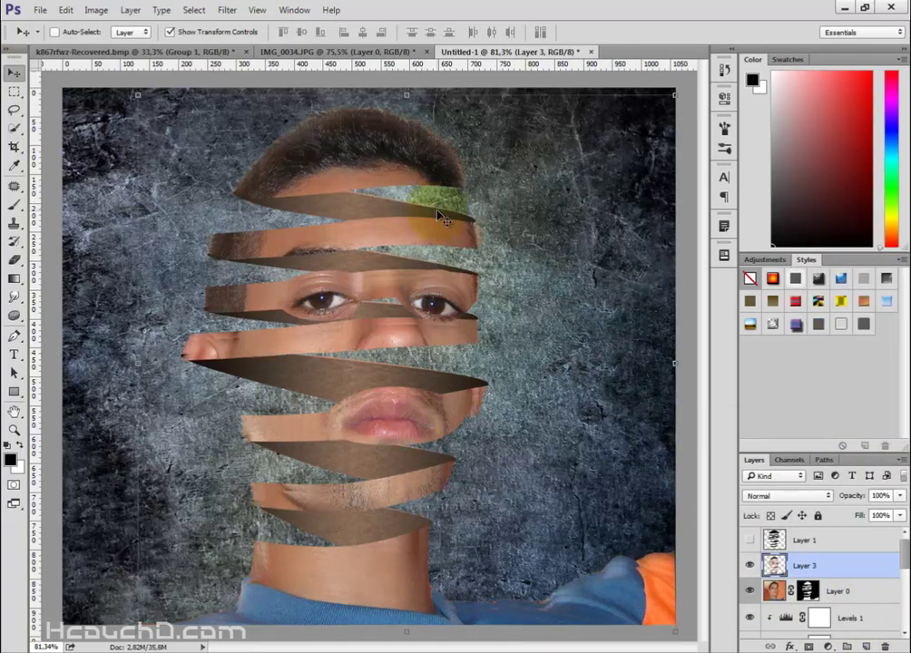
Step: Apply Hue/Saturation to Layer 3 and shift it down about 16 px
{"action": "left_click", "coordinate": [95, 10]}
{"action": "left_click", "coordinate": [272, 150]}
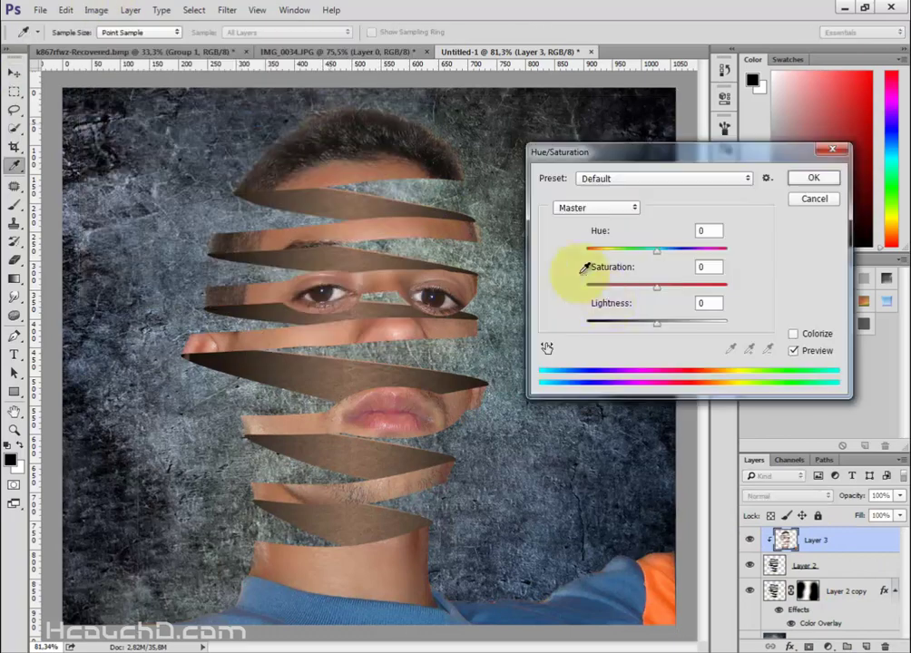
{"action": "key", "text": "Escape"}
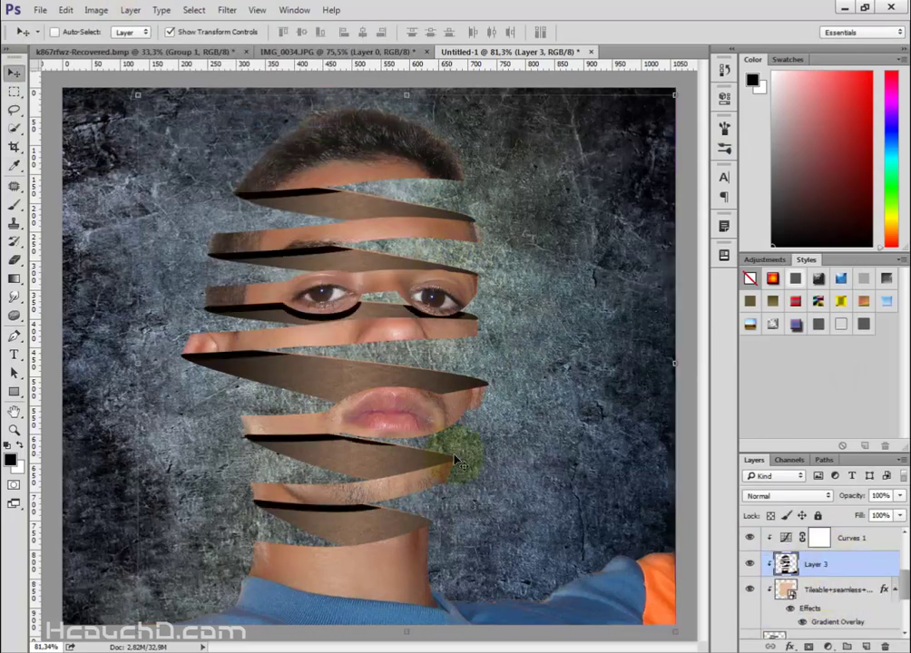
{"action": "left_click_drag", "start_coordinate": [488, 353], "coordinate": [487, 365]}
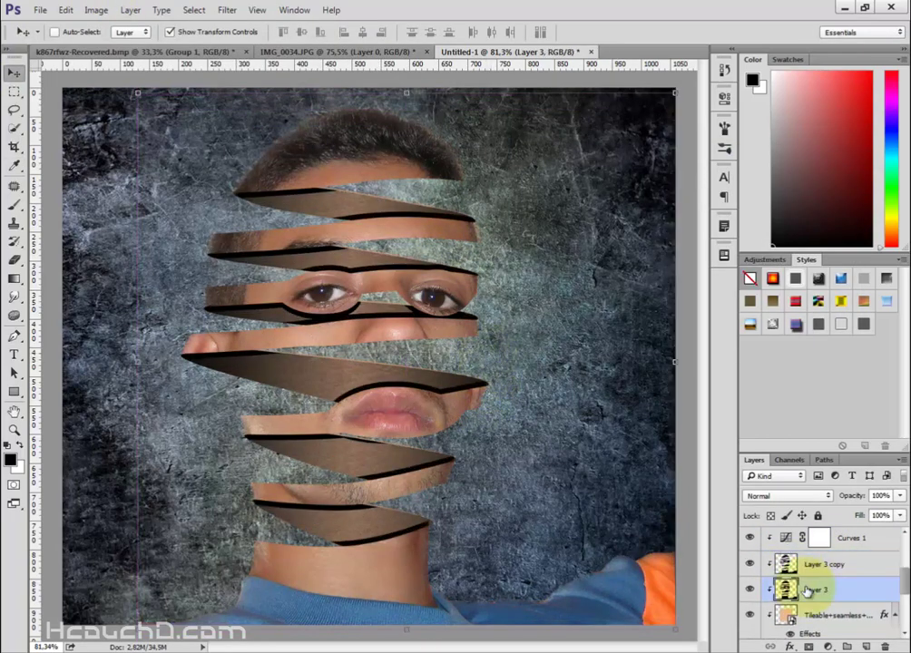
Step: Gaussian-blur the Layer 3 copy and set it to Soft Light blending
{"action": "left_click", "coordinate": [226, 10]}
{"action": "left_click", "coordinate": [448, 207]}
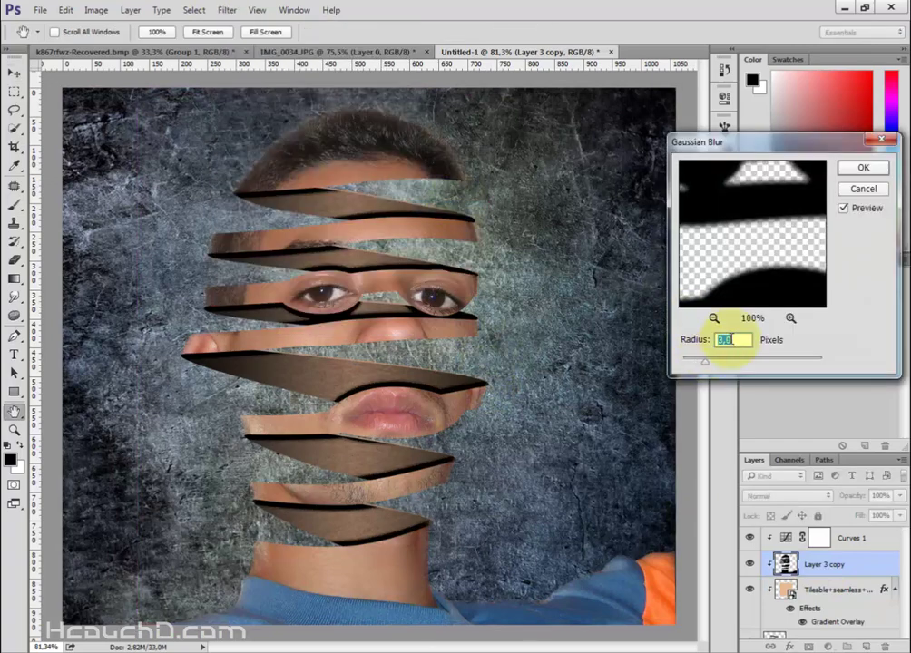
{"action": "left_click", "coordinate": [788, 495]}
{"action": "left_click", "coordinate": [762, 395]}
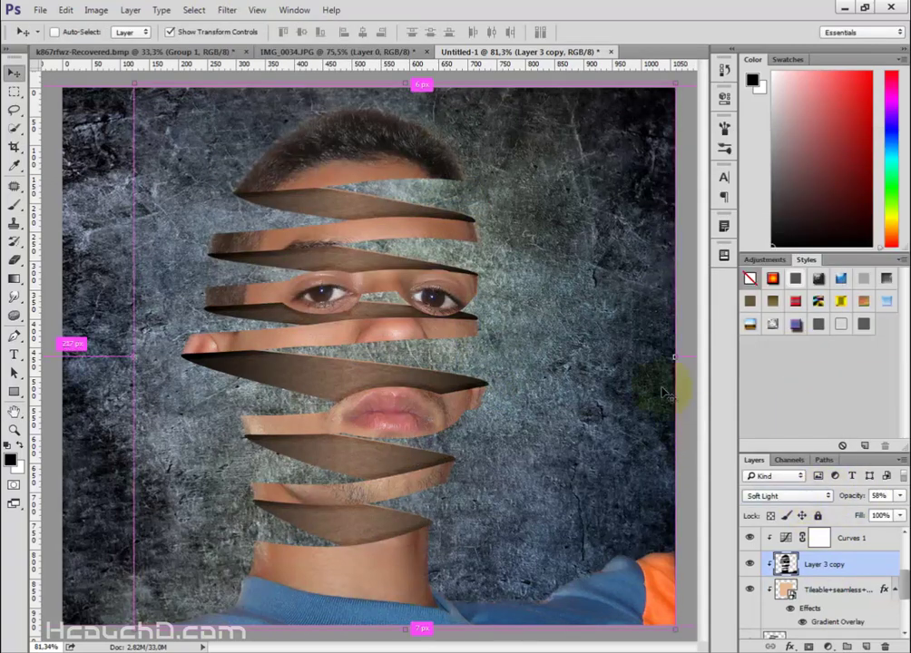
Step: Copy the face layer and darken the copy by lowering its Hue/Saturation lightness
{"action": "scroll", "coordinate": [874, 590], "scroll_direction": "down", "scroll_amount": 2}
{"action": "left_click", "coordinate": [887, 592]}
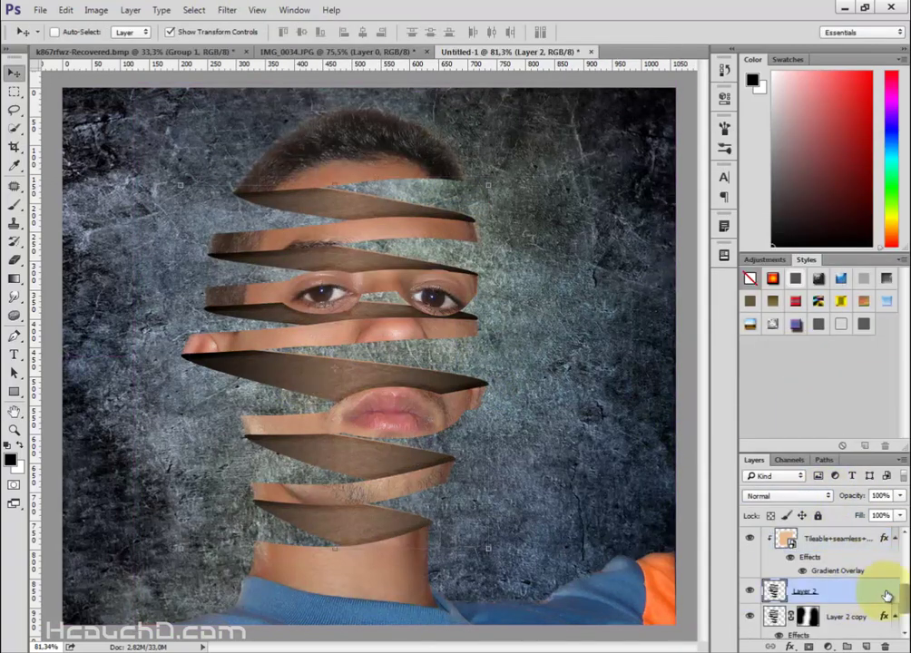
{"action": "scroll", "coordinate": [887, 595], "scroll_direction": "down", "scroll_amount": 2}
{"action": "scroll", "coordinate": [851, 574], "scroll_direction": "down", "scroll_amount": 3}
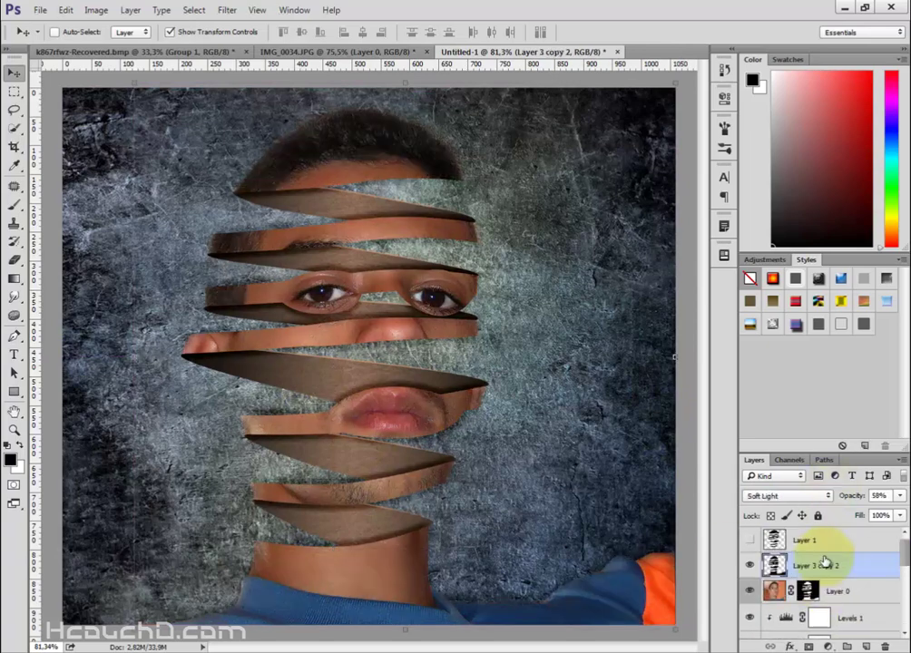
{"action": "left_click_drag", "start_coordinate": [839, 565], "coordinate": [864, 646]}
{"action": "key", "text": "ctrl+u"}
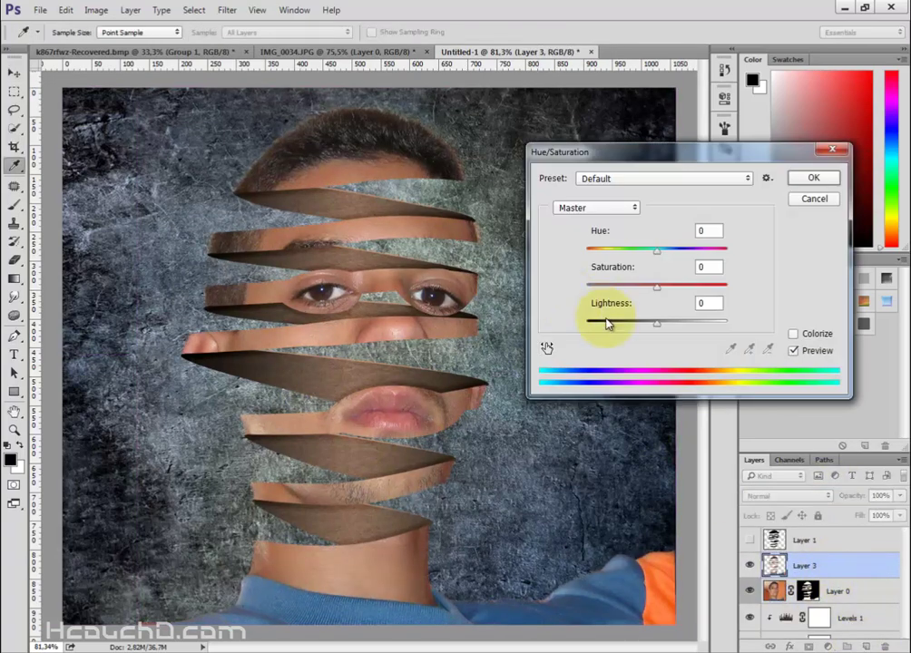
{"action": "left_click_drag", "start_coordinate": [607, 320], "coordinate": [563, 319]}
{"action": "key", "text": "Return"}
Step: Move Layer 3 below Layer 0 and give it a face-sampled skin-tone Color Overlay
{"action": "left_click_drag", "start_coordinate": [808, 566], "coordinate": [849, 603]}
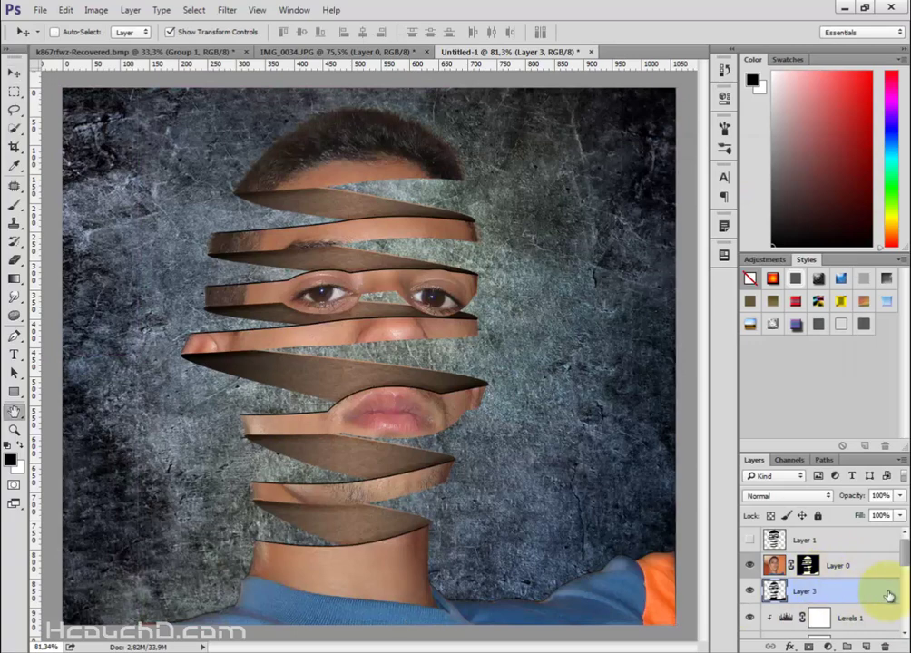
{"action": "double_click", "coordinate": [889, 595]}
{"action": "left_click", "coordinate": [658, 190]}
{"action": "left_click", "coordinate": [733, 495]}
{"action": "left_click", "coordinate": [590, 370]}
{"action": "left_click", "coordinate": [860, 334]}
{"action": "left_click", "coordinate": [809, 171]}
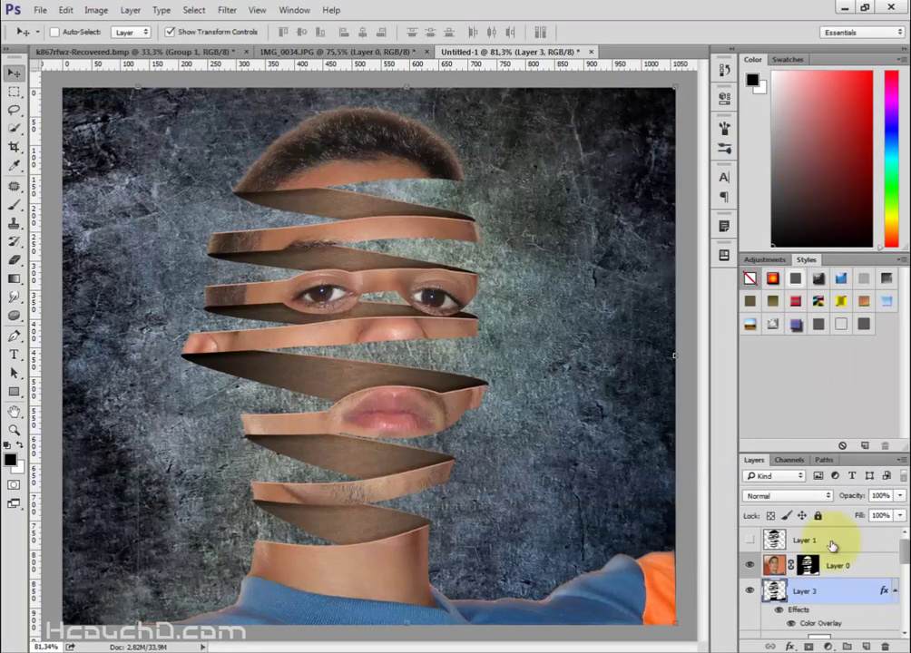
{"action": "key", "text": "b"}
{"action": "left_click", "coordinate": [490, 127]}
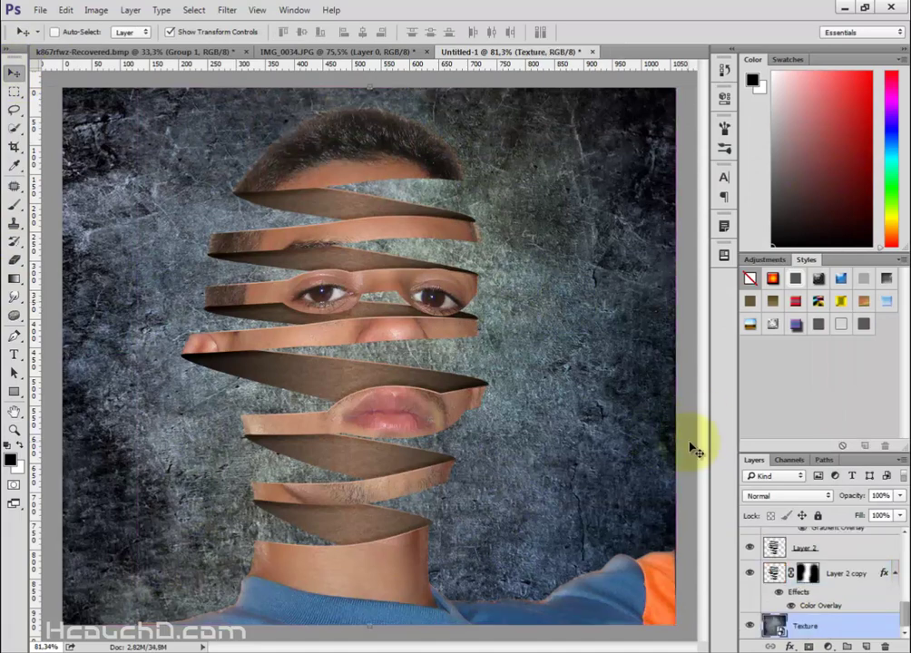
Step: Change Layer 3 copy 2's Color Overlay to a darker colour
{"action": "scroll", "coordinate": [862, 596], "scroll_direction": "down", "scroll_amount": 1}
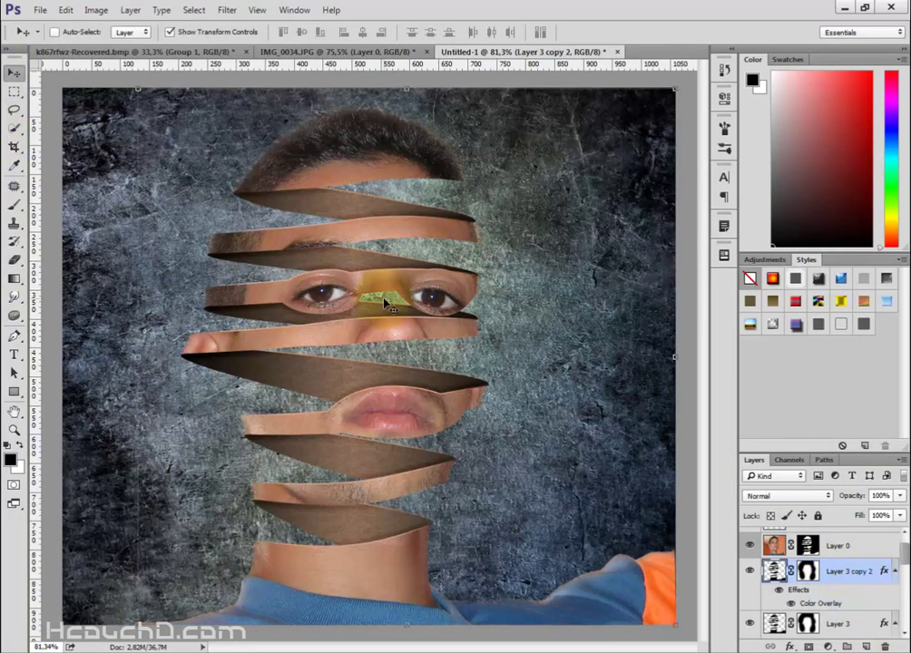
{"action": "double_click", "coordinate": [820, 603]}
{"action": "left_click", "coordinate": [659, 191]}
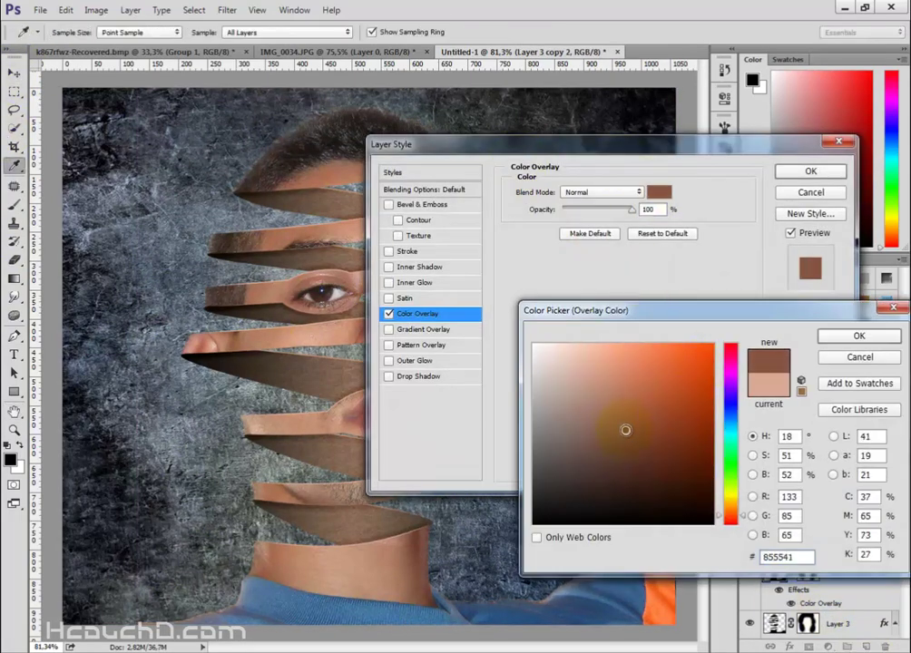
{"action": "left_click", "coordinate": [855, 340]}
{"action": "key", "text": "Return"}
{"action": "key", "text": "ctrl+t"}
Step: Add a Levels adjustment (black 31, midtones 1.10) clipped to face Layer 0
{"action": "left_click", "coordinate": [625, 28]}
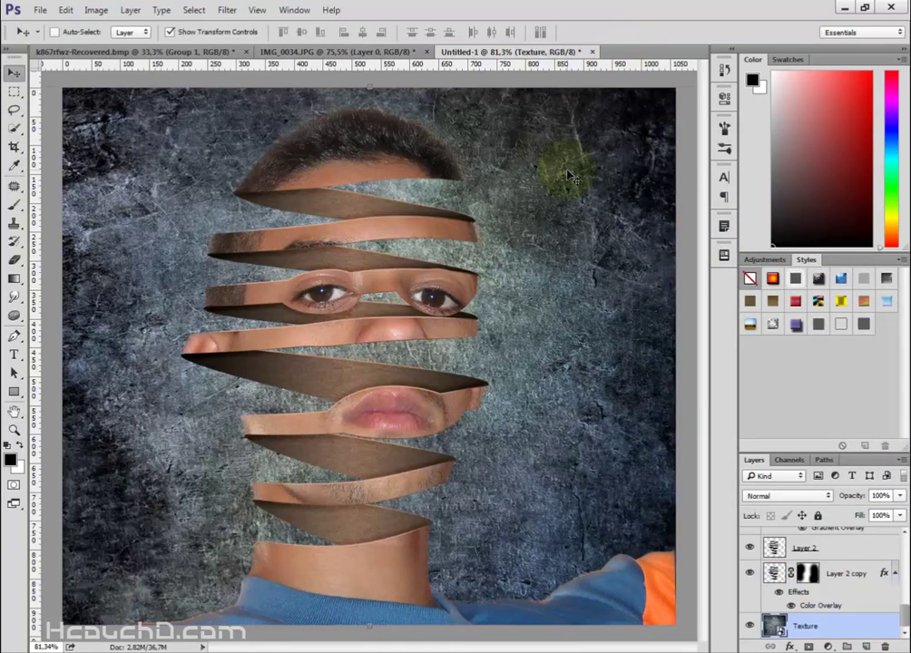
{"action": "scroll", "coordinate": [832, 581], "scroll_direction": "up", "scroll_amount": 3}
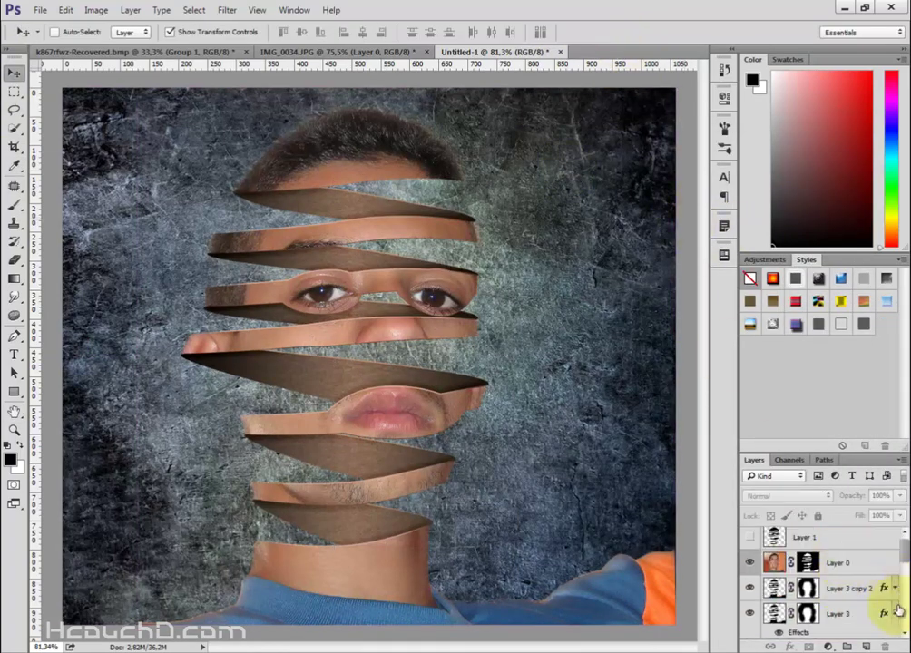
{"action": "left_click", "coordinate": [828, 646]}
{"action": "left_click", "coordinate": [809, 433]}
{"action": "left_click_drag", "start_coordinate": [534, 233], "coordinate": [552, 232]}
{"action": "mouse_move", "coordinate": [622, 232]}
{"action": "left_mouse_down"}
{"action": "mouse_move", "coordinate": [610, 241]}
{"action": "mouse_move", "coordinate": [617, 234]}
{"action": "left_mouse_up"}
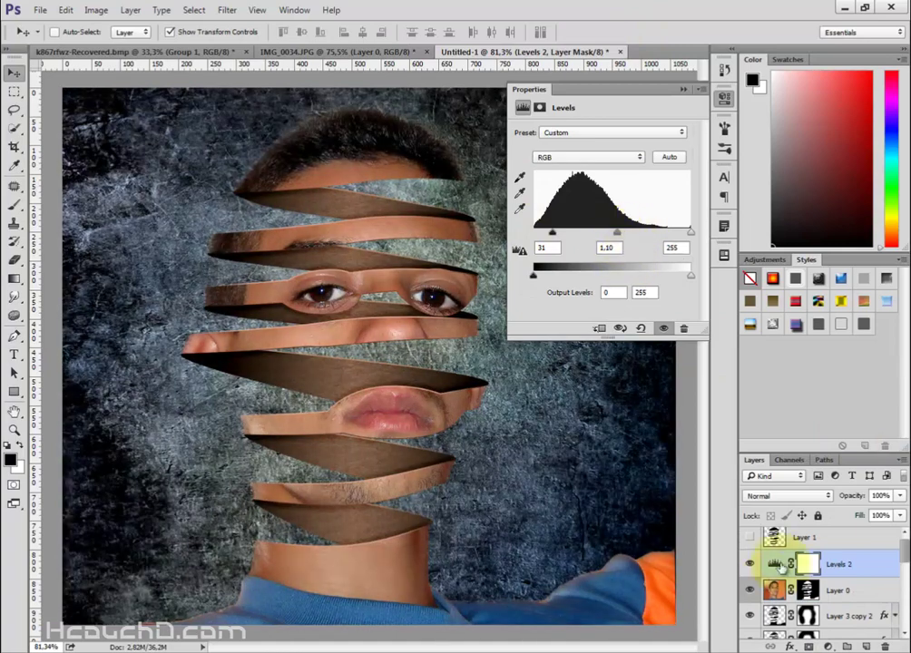
{"action": "left_click", "coordinate": [759, 576], "text": "alt"}
Step: Add a Color Balance adjustment and a Hue/Saturation adjustment with saturation -24
{"action": "left_click", "coordinate": [810, 646]}
{"action": "left_click", "coordinate": [834, 517]}
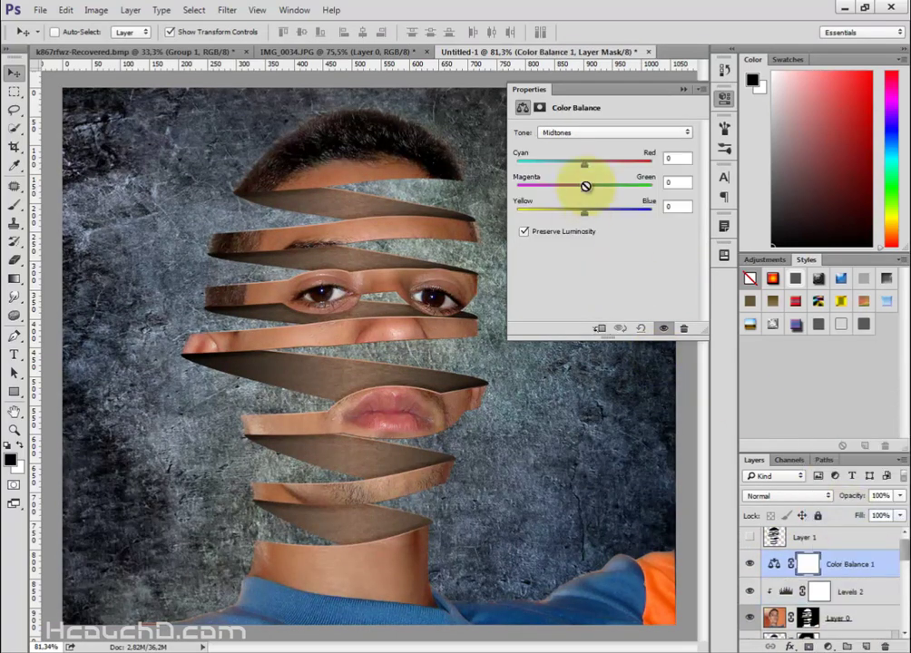
{"action": "left_click", "coordinate": [834, 618]}
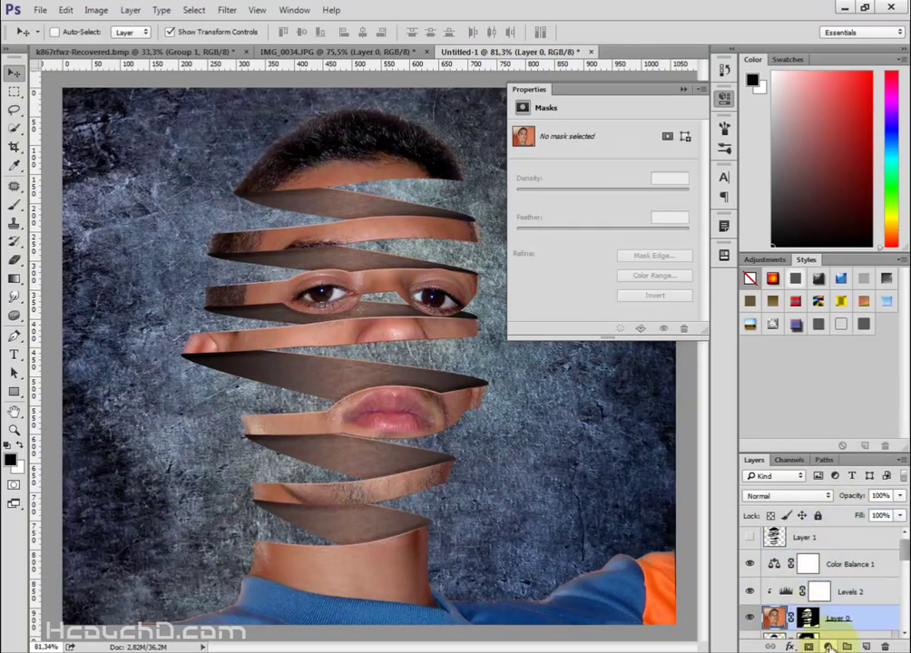
{"action": "left_click", "coordinate": [810, 646]}
{"action": "left_click", "coordinate": [834, 499]}
{"action": "left_click_drag", "start_coordinate": [602, 212], "coordinate": [581, 215]}
Step: Add a Vibrance adjustment clipped to the portrait and collapse its Properties panel
{"action": "left_click", "coordinate": [810, 646]}
{"action": "left_click", "coordinate": [672, 437]}
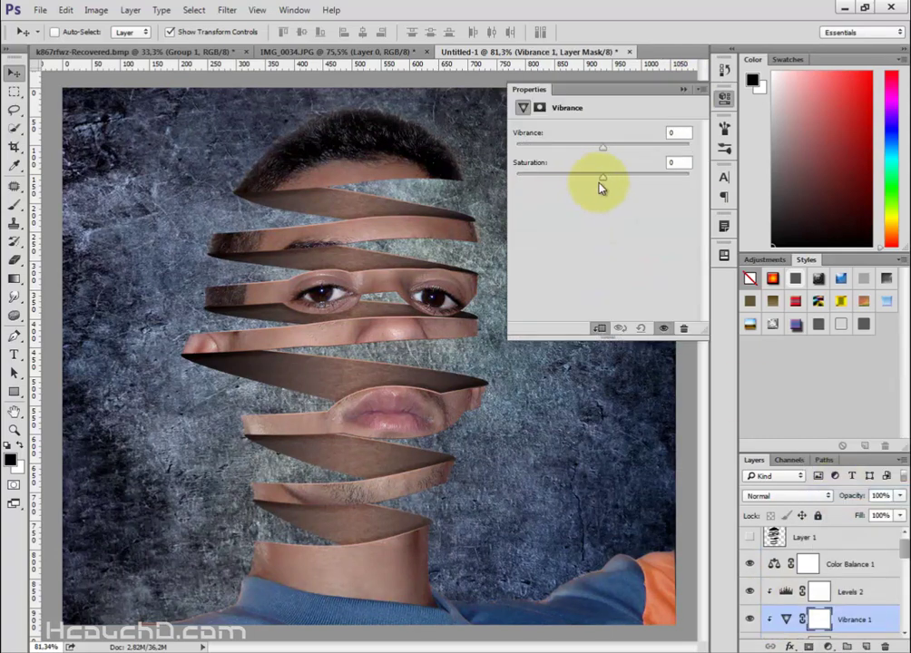
{"action": "left_click", "coordinate": [683, 88]}
{"action": "left_click", "coordinate": [849, 564]}
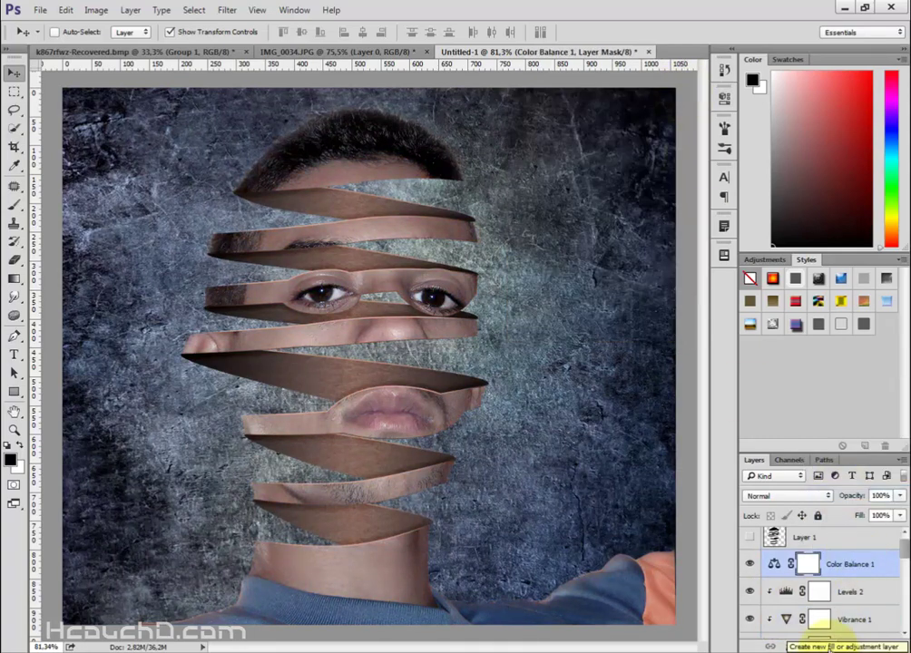
Step: Fill a new Layer 4 with a radial black-white gradient, Multiply at about 50% opacity
{"action": "left_click", "coordinate": [866, 647]}
{"action": "key", "text": "g"}
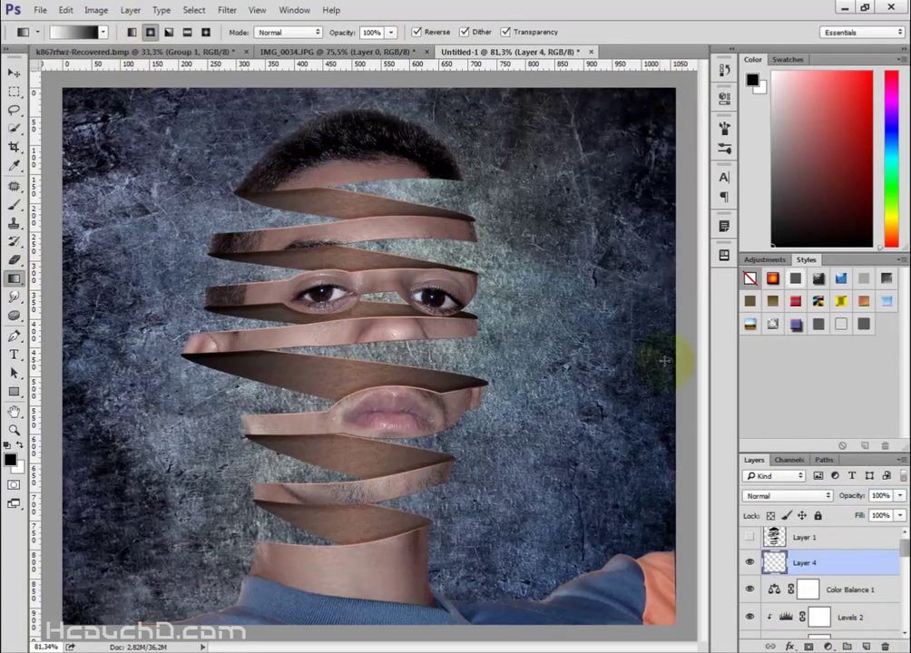
{"action": "left_click_drag", "start_coordinate": [386, 355], "coordinate": [665, 361]}
{"action": "left_click", "coordinate": [786, 495]}
{"action": "left_click", "coordinate": [758, 396]}
{"action": "left_click_drag", "start_coordinate": [851, 496], "coordinate": [821, 498]}
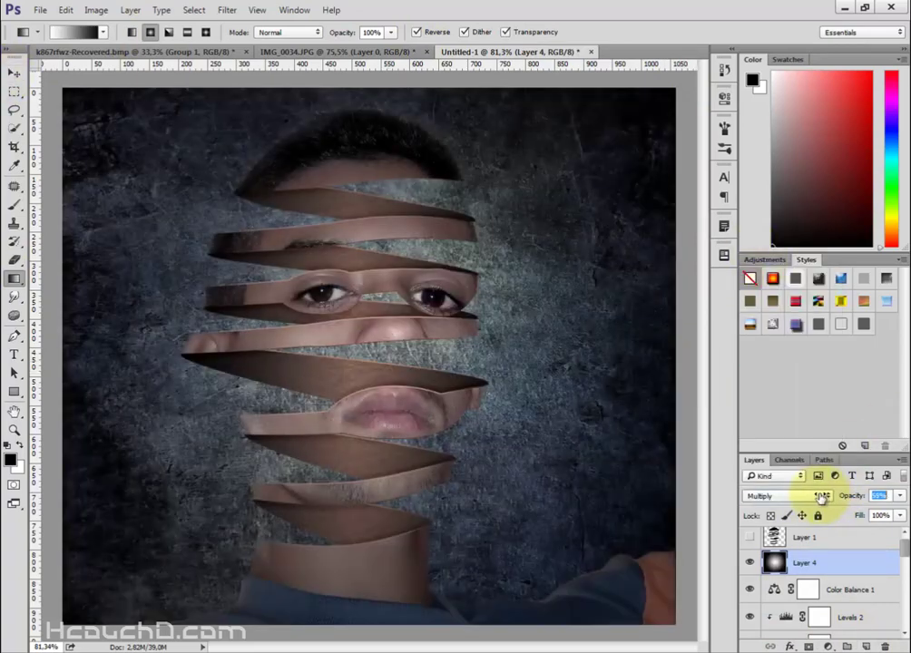
{"action": "left_click", "coordinate": [11, 82]}
Step: Add a Curves adjustment bent upward to brighten the image
{"action": "left_click", "coordinate": [828, 646]}
{"action": "left_click", "coordinate": [746, 456]}
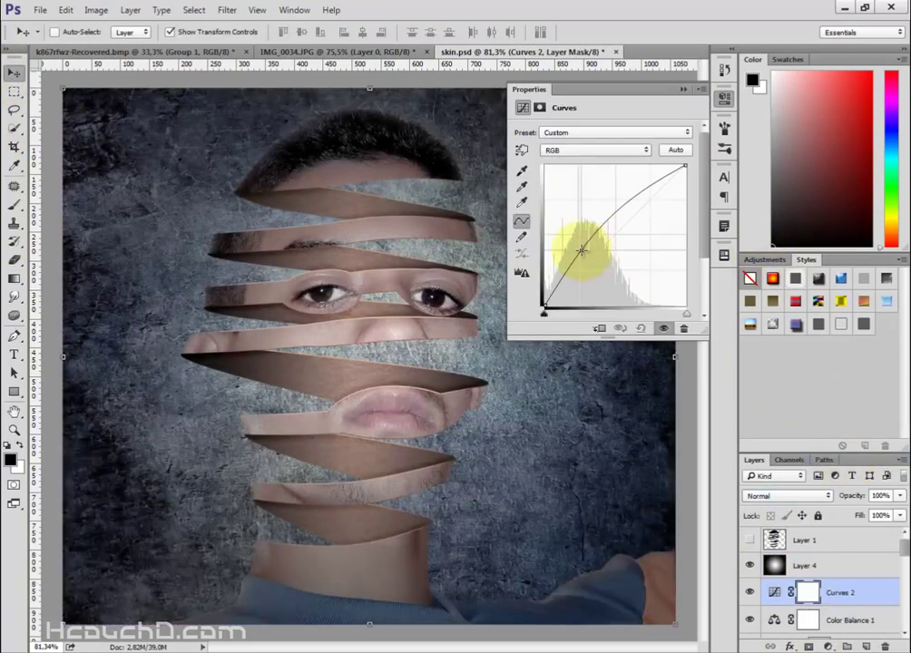
{"action": "left_click_drag", "start_coordinate": [581, 247], "coordinate": [588, 270]}
{"action": "left_click_drag", "start_coordinate": [643, 210], "coordinate": [651, 189]}
{"action": "left_click", "coordinate": [682, 89]}
Step: Give Layer 2's skin ribbons a black Soft Light Inner Glow
{"action": "scroll", "coordinate": [817, 581], "scroll_direction": "down", "scroll_amount": 3}
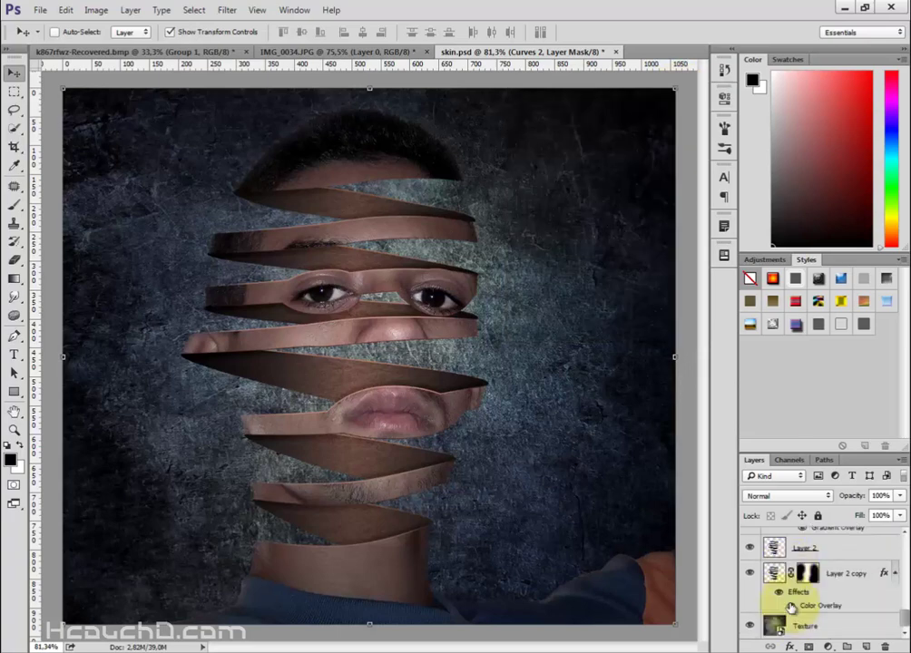
{"action": "left_click", "coordinate": [897, 599]}
{"action": "double_click", "coordinate": [897, 599]}
{"action": "left_click", "coordinate": [533, 258]}
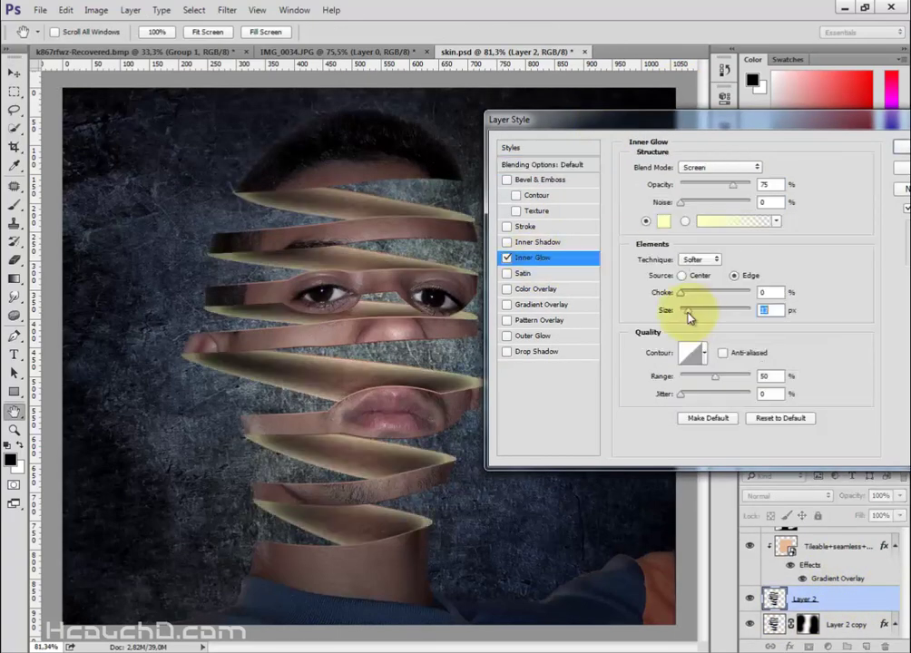
{"action": "left_click", "coordinate": [663, 221]}
{"action": "left_click", "coordinate": [701, 282]}
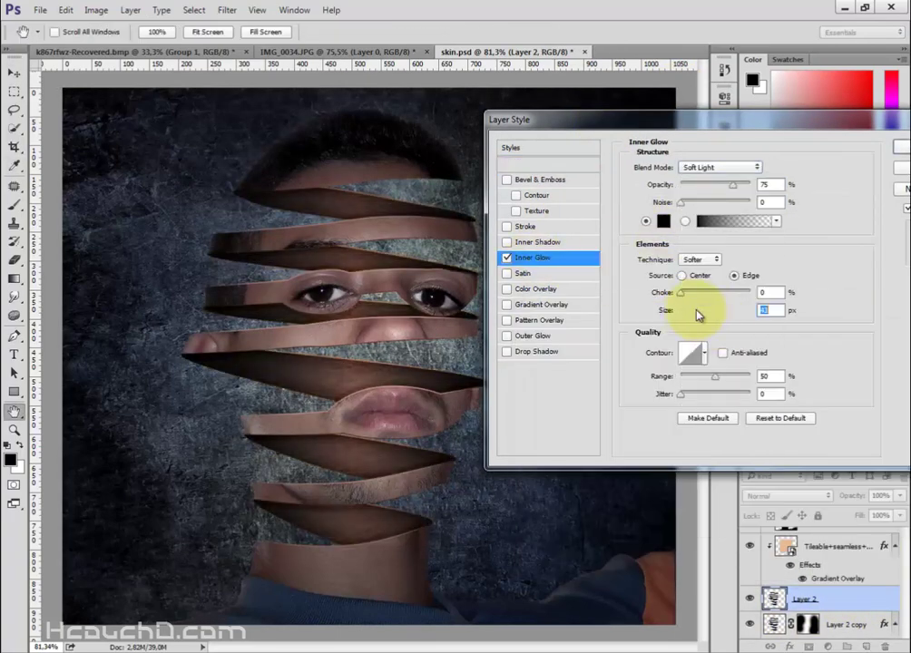
{"action": "left_click", "coordinate": [710, 188]}
{"action": "left_click_drag", "start_coordinate": [710, 188], "coordinate": [729, 188]}
{"action": "left_click", "coordinate": [903, 149]}
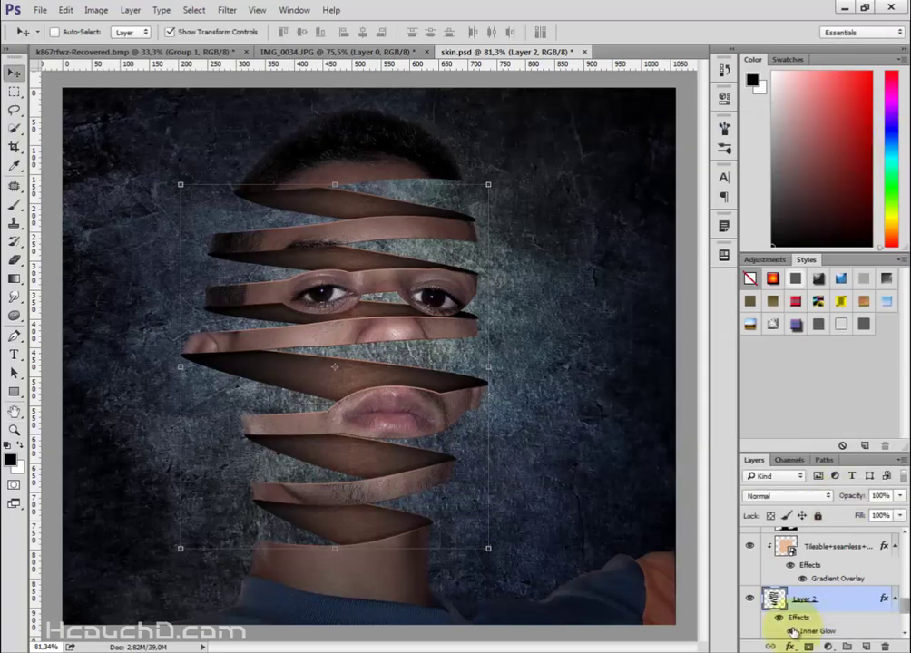
{"action": "scroll", "coordinate": [782, 605], "scroll_direction": "down", "scroll_amount": 3}
{"action": "scroll", "coordinate": [799, 607], "scroll_direction": "down", "scroll_amount": 1}
Step: Apply a Gaussian Blur to the Texture background layer
{"action": "left_click", "coordinate": [803, 626]}
{"action": "left_click", "coordinate": [226, 10]}
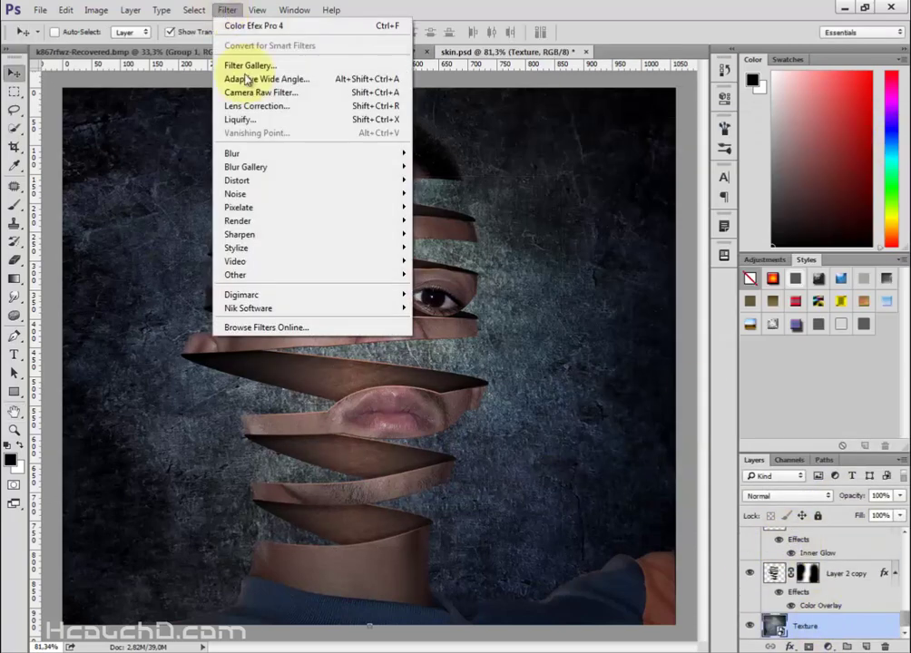
{"action": "left_click", "coordinate": [453, 254]}
{"action": "key", "text": "Return"}
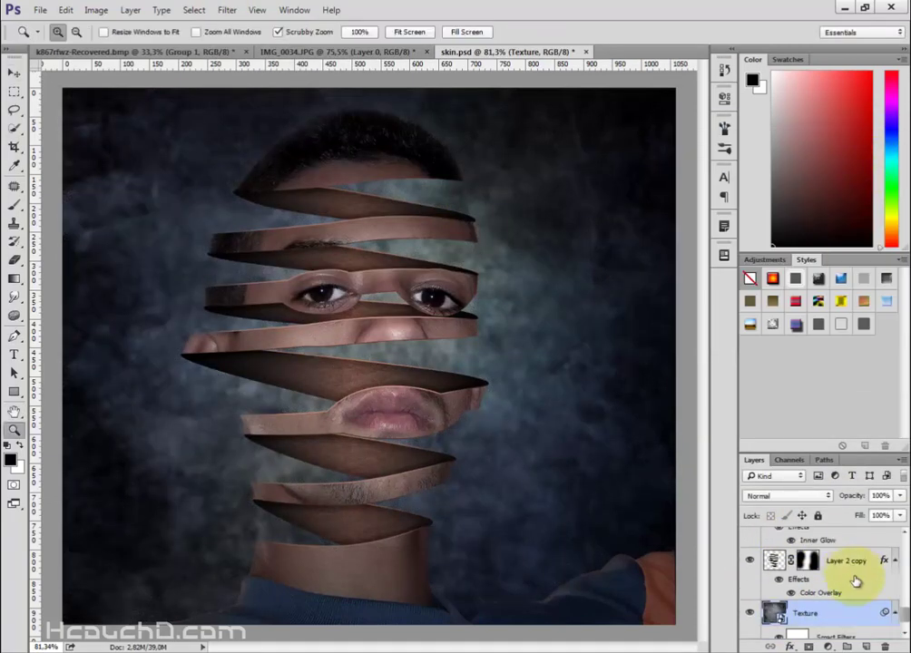
Step: Merge the selected layers into a single merged copy
{"action": "scroll", "coordinate": [829, 576], "scroll_direction": "down", "scroll_amount": 3}
{"action": "left_click", "coordinate": [874, 620], "text": "shift"}
{"action": "right_click", "coordinate": [799, 570]}
{"action": "left_click", "coordinate": [819, 487]}
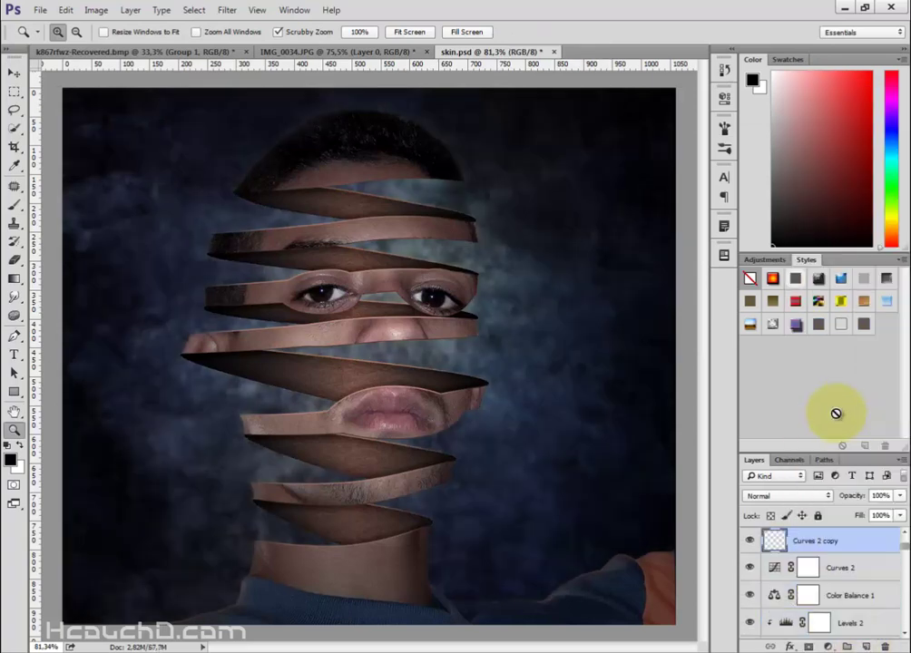
{"action": "left_click", "coordinate": [12, 72]}
{"action": "scroll", "coordinate": [834, 599], "scroll_direction": "down", "scroll_amount": 3}
{"action": "key", "text": "ctrl+t"}
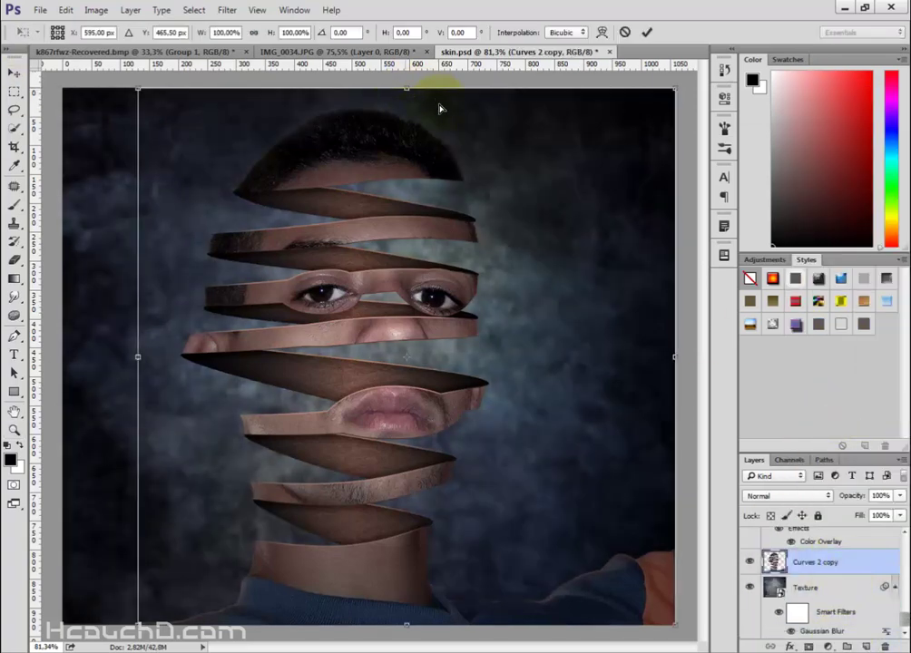
{"action": "left_click_drag", "start_coordinate": [447, 91], "coordinate": [451, 108]}
{"action": "key", "text": "Escape"}
Step: Reduce the merged copy's saturation with Hue/Saturation
{"action": "left_click", "coordinate": [96, 10]}
{"action": "left_click", "coordinate": [285, 119]}
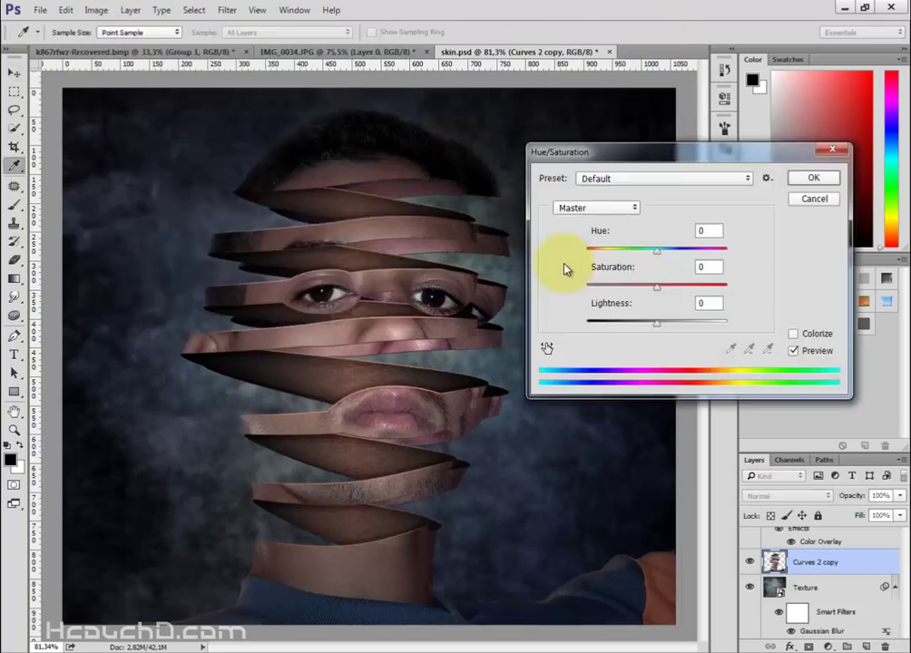
{"action": "left_click_drag", "start_coordinate": [655, 321], "coordinate": [569, 326]}
{"action": "key", "text": "Return"}
Step: Gaussian-blur the merged copy and set it to Soft Light at about 70% opacity
{"action": "left_click", "coordinate": [227, 10]}
{"action": "left_click", "coordinate": [454, 207]}
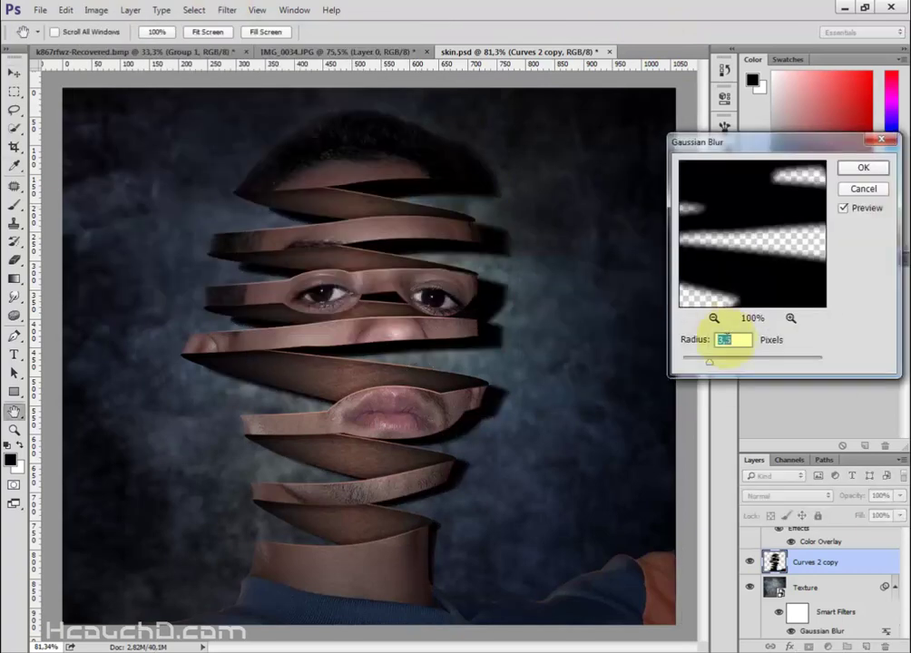
{"action": "type", "text": "3"}
{"action": "key", "text": "Return"}
{"action": "left_click", "coordinate": [785, 496]}
{"action": "left_click", "coordinate": [781, 361]}
{"action": "left_click_drag", "start_coordinate": [857, 496], "coordinate": [833, 496]}
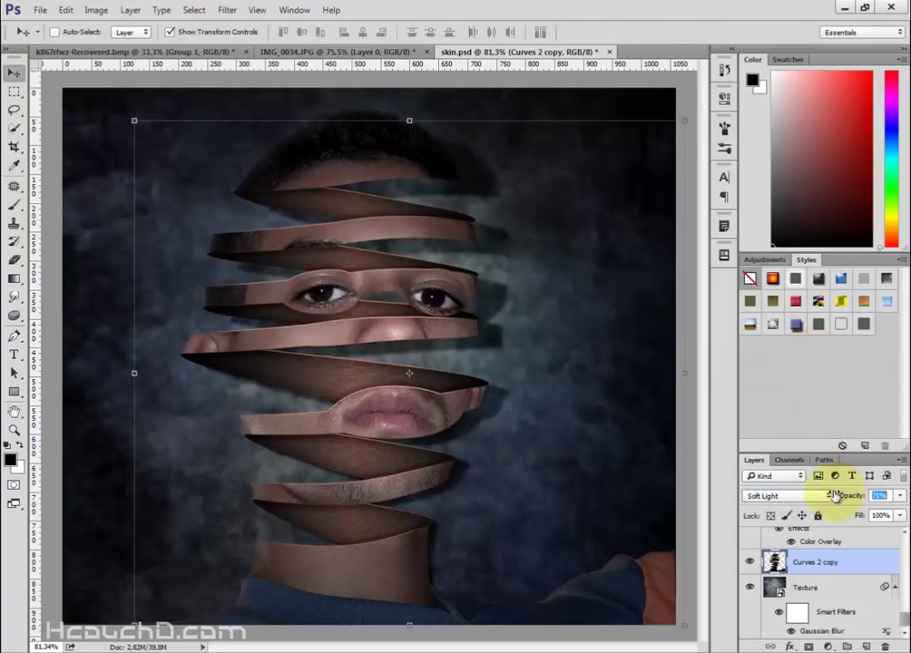
{"action": "left_click", "coordinate": [862, 588]}
{"action": "scroll", "coordinate": [864, 563], "scroll_direction": "up", "scroll_amount": 5}
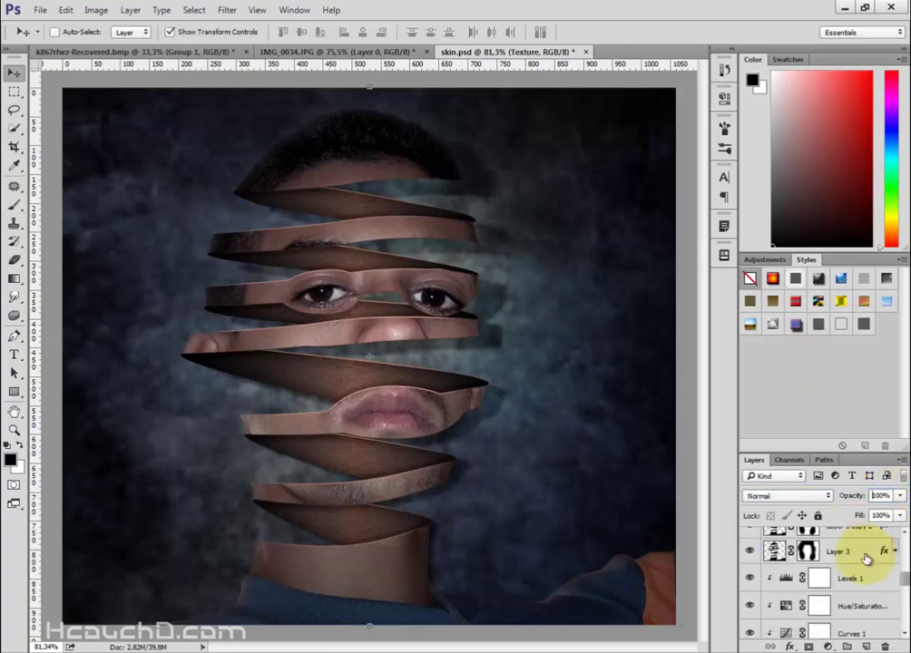
{"action": "left_click", "coordinate": [836, 565]}
Step: Launch Color Efex Pro 4 on the merged layer with Film Efex: Modern's Film Details shown
{"action": "left_click", "coordinate": [228, 9]}
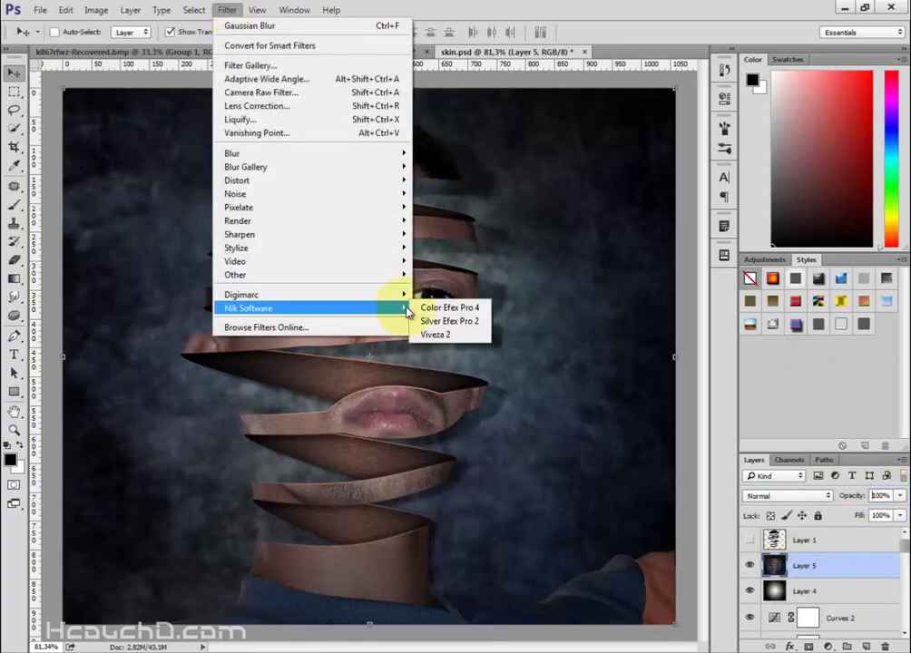
{"action": "left_click", "coordinate": [431, 364]}
{"action": "left_click_drag", "start_coordinate": [270, 295], "coordinate": [274, 366]}
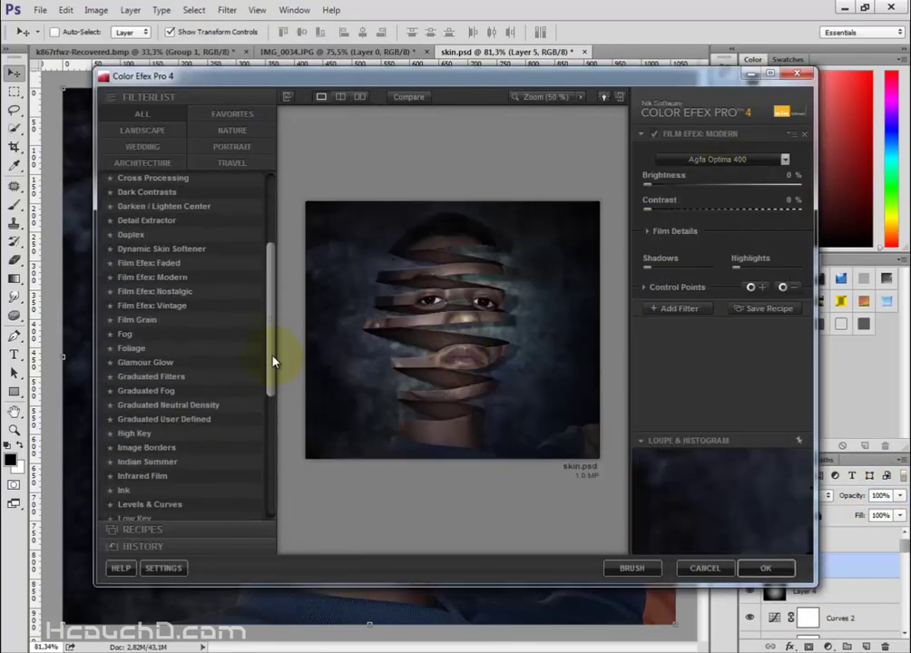
{"action": "left_click", "coordinate": [672, 230]}
Step: Adjust Film Details sensitivity and saturation, then apply the film look
{"action": "scroll", "coordinate": [722, 257], "scroll_direction": "down", "scroll_amount": 1}
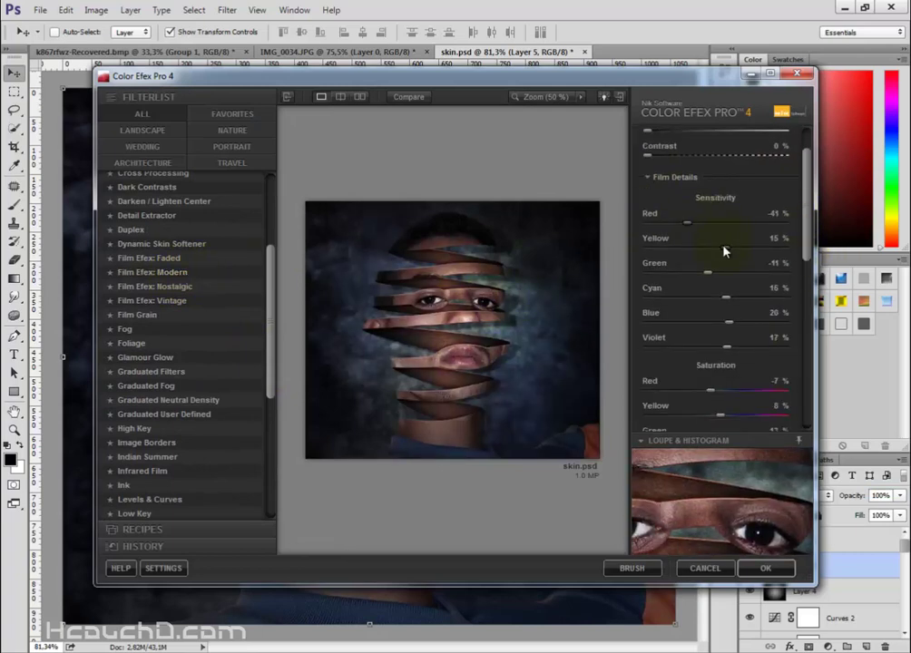
{"action": "scroll", "coordinate": [717, 278], "scroll_direction": "down", "scroll_amount": 2}
{"action": "scroll", "coordinate": [778, 388], "scroll_direction": "down", "scroll_amount": 3}
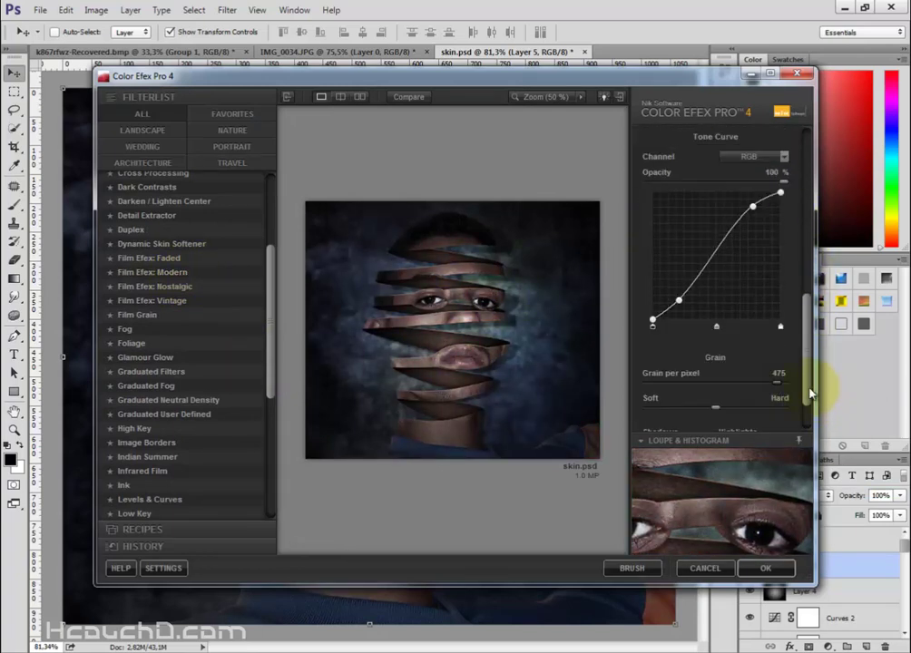
{"action": "scroll", "coordinate": [726, 390], "scroll_direction": "up", "scroll_amount": 1}
{"action": "scroll", "coordinate": [711, 312], "scroll_direction": "up", "scroll_amount": 2}
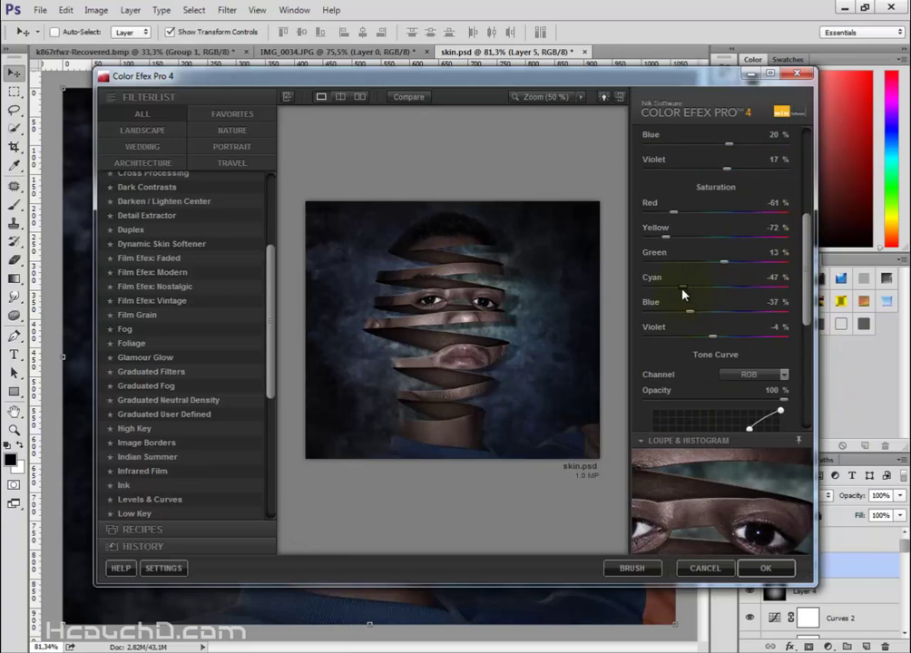
{"action": "scroll", "coordinate": [682, 292], "scroll_direction": "up", "scroll_amount": 2}
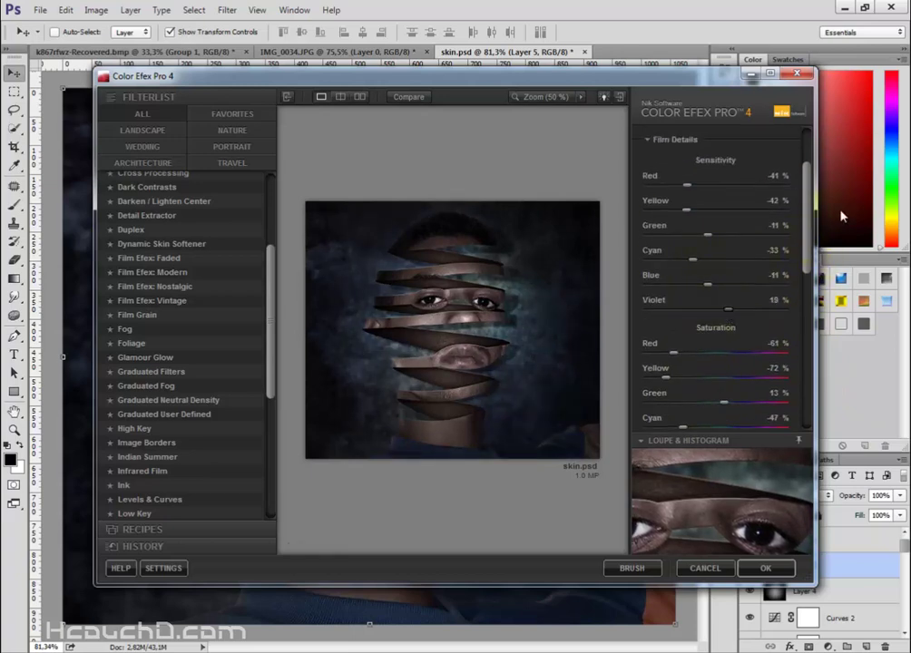
{"action": "scroll", "coordinate": [762, 268], "scroll_direction": "down", "scroll_amount": 4}
{"action": "scroll", "coordinate": [739, 269], "scroll_direction": "up", "scroll_amount": 3}
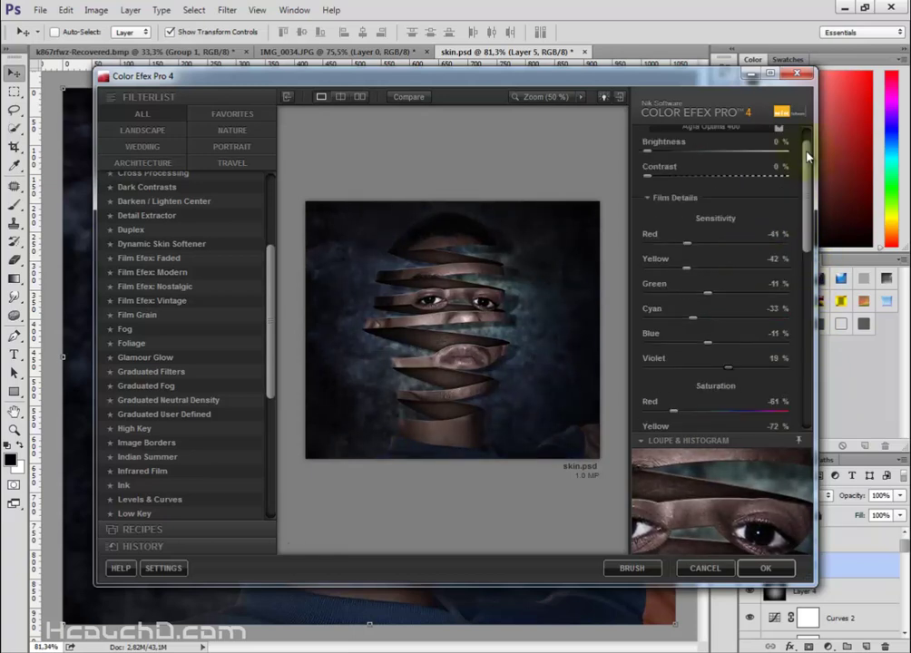
{"action": "scroll", "coordinate": [740, 270], "scroll_direction": "up", "scroll_amount": 1}
{"action": "left_click", "coordinate": [765, 569]}
{"action": "key", "text": "ctrl+t"}
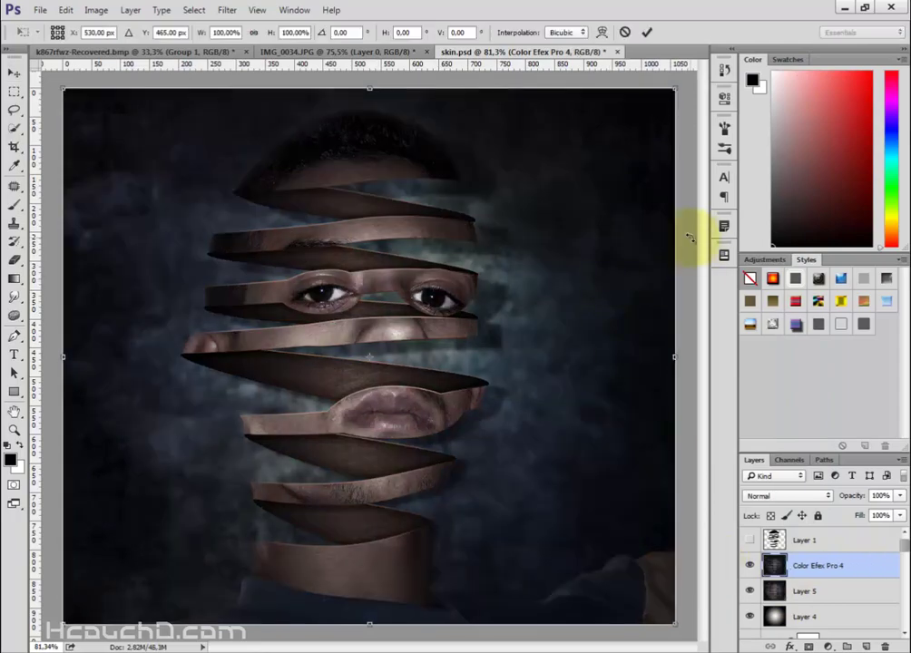
{"action": "key", "text": "Escape"}
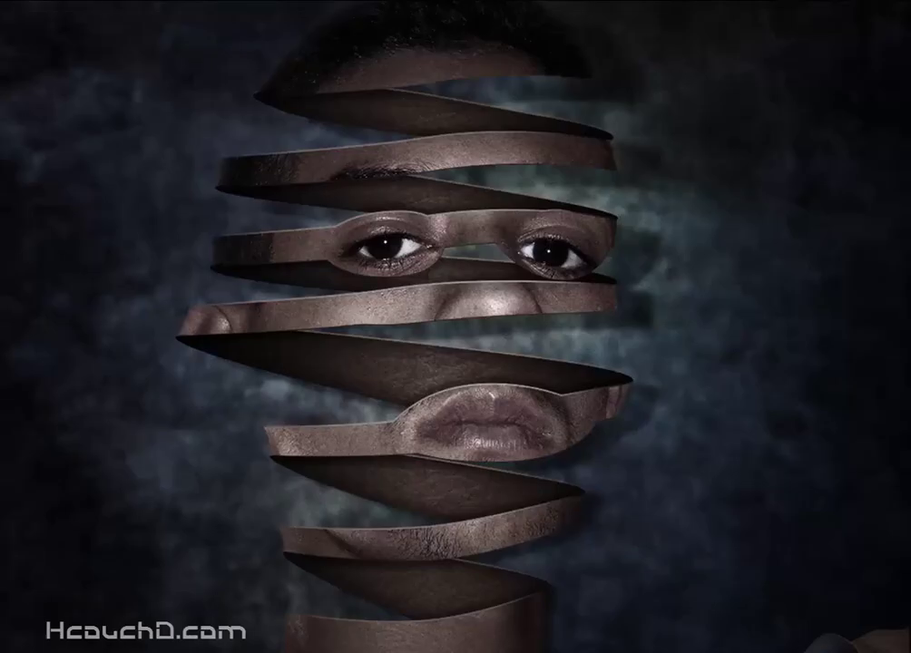